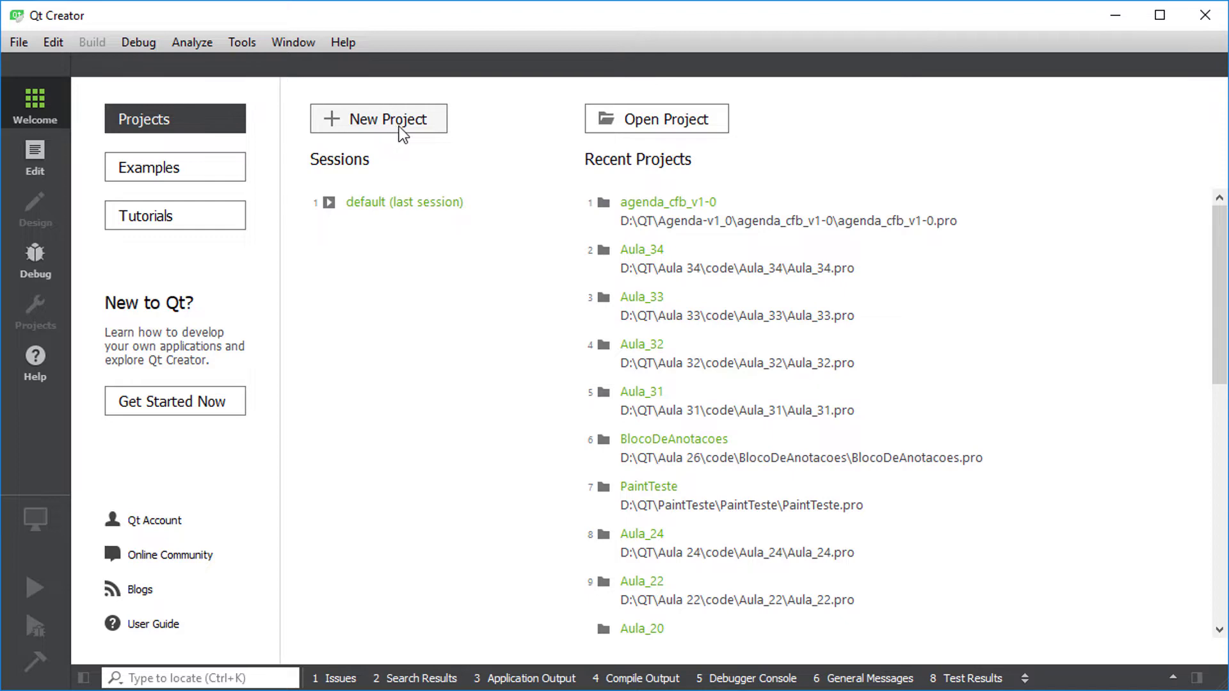
Step: Start a new Qt Widgets Application project and set its location to D:\QT\Aula 43\code
{"action": "left_click", "coordinate": [408, 126]}
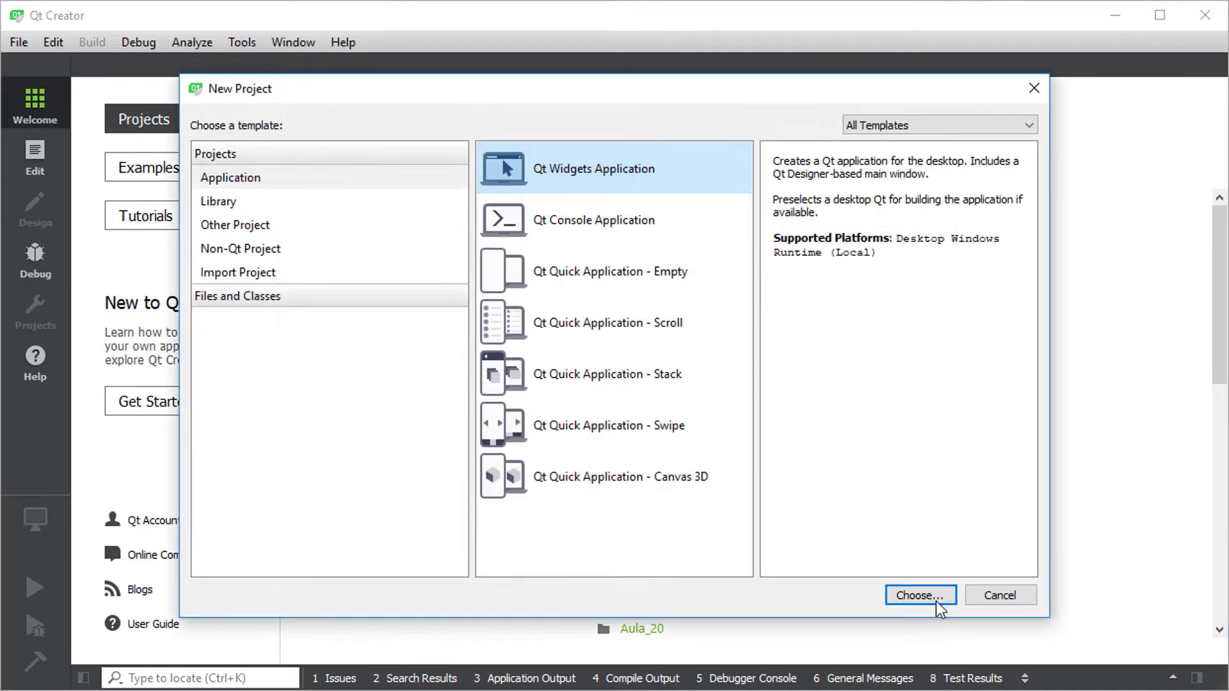
{"action": "left_click", "coordinate": [935, 598]}
{"action": "left_click", "coordinate": [1022, 433]}
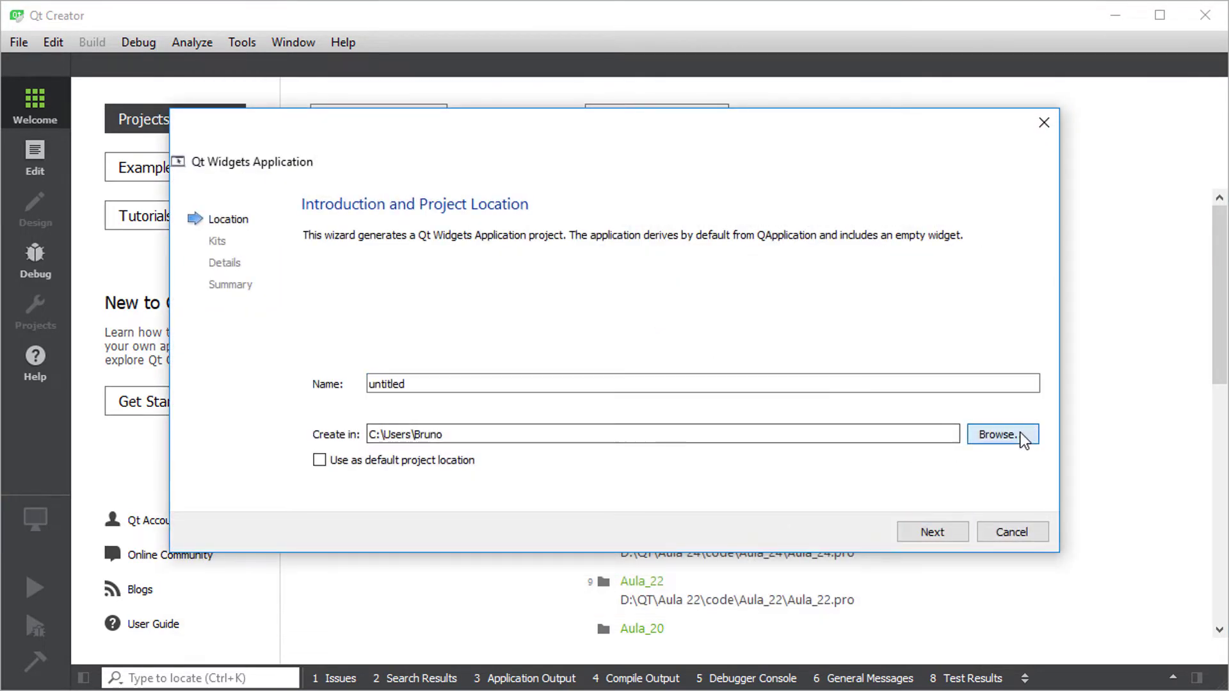
{"action": "scroll", "coordinate": [318, 378], "scroll_direction": "down", "scroll_amount": 3}
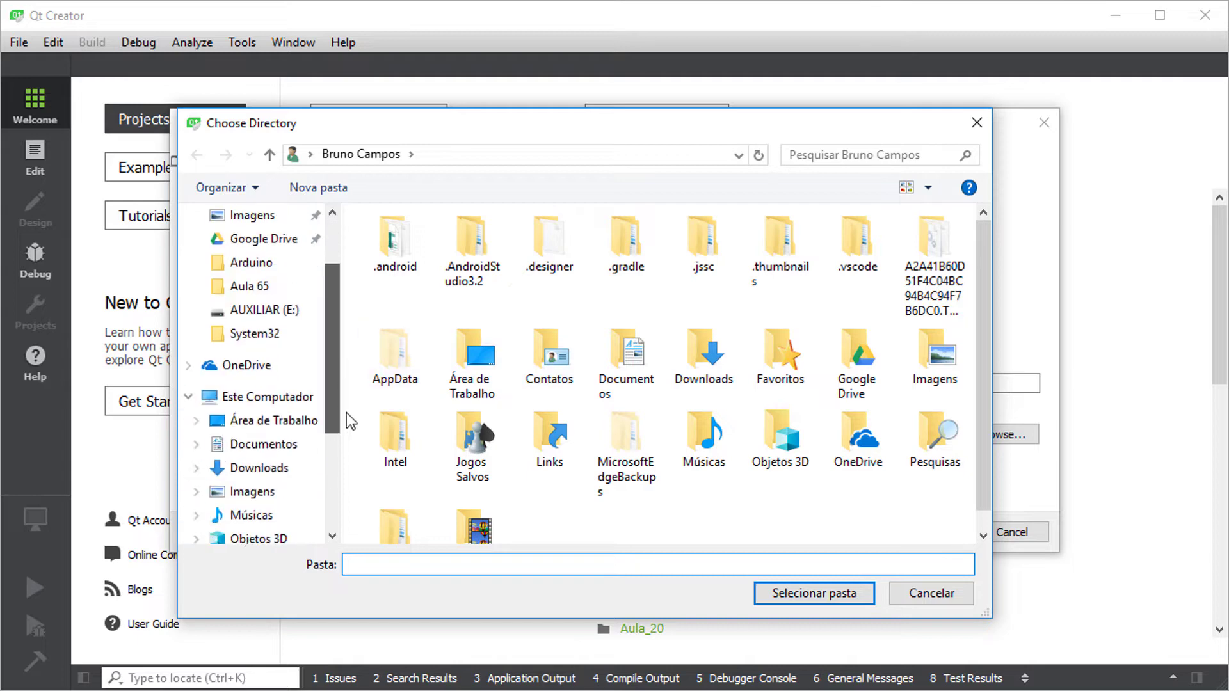
{"action": "scroll", "coordinate": [320, 448], "scroll_direction": "down", "scroll_amount": 2}
{"action": "left_click", "coordinate": [301, 437]}
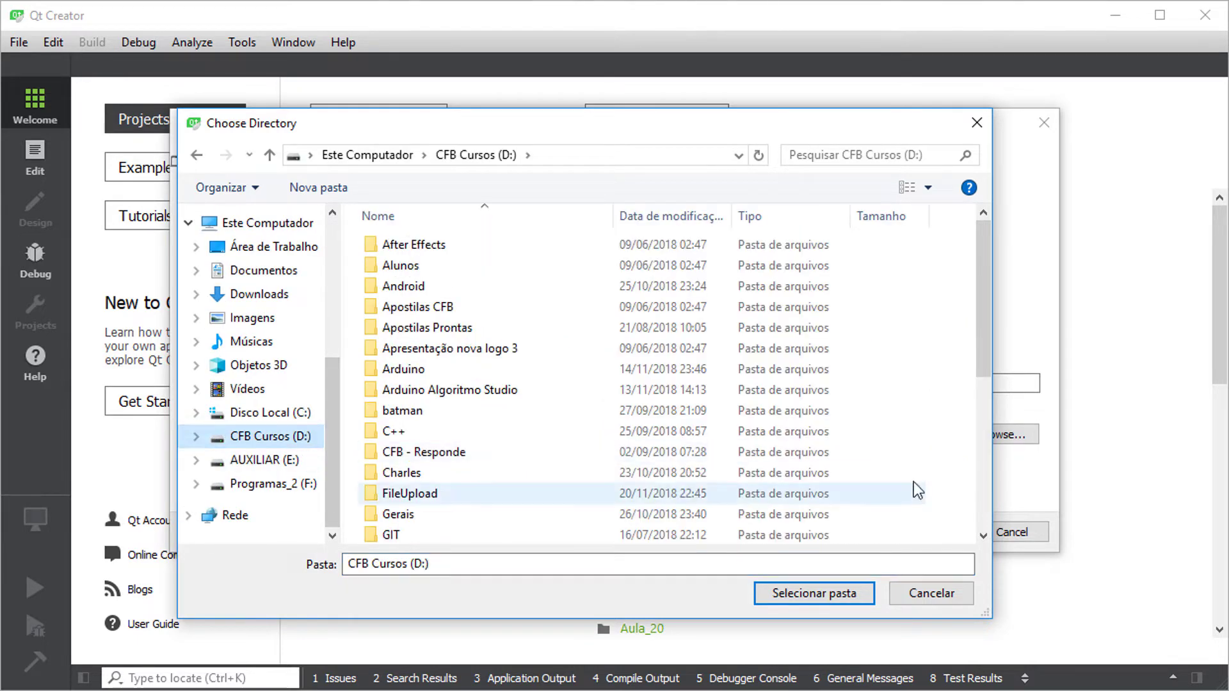
{"action": "left_click_drag", "start_coordinate": [982, 323], "coordinate": [975, 424]}
{"action": "double_click", "coordinate": [465, 493]}
{"action": "scroll", "coordinate": [550, 452], "scroll_direction": "down", "scroll_amount": 11}
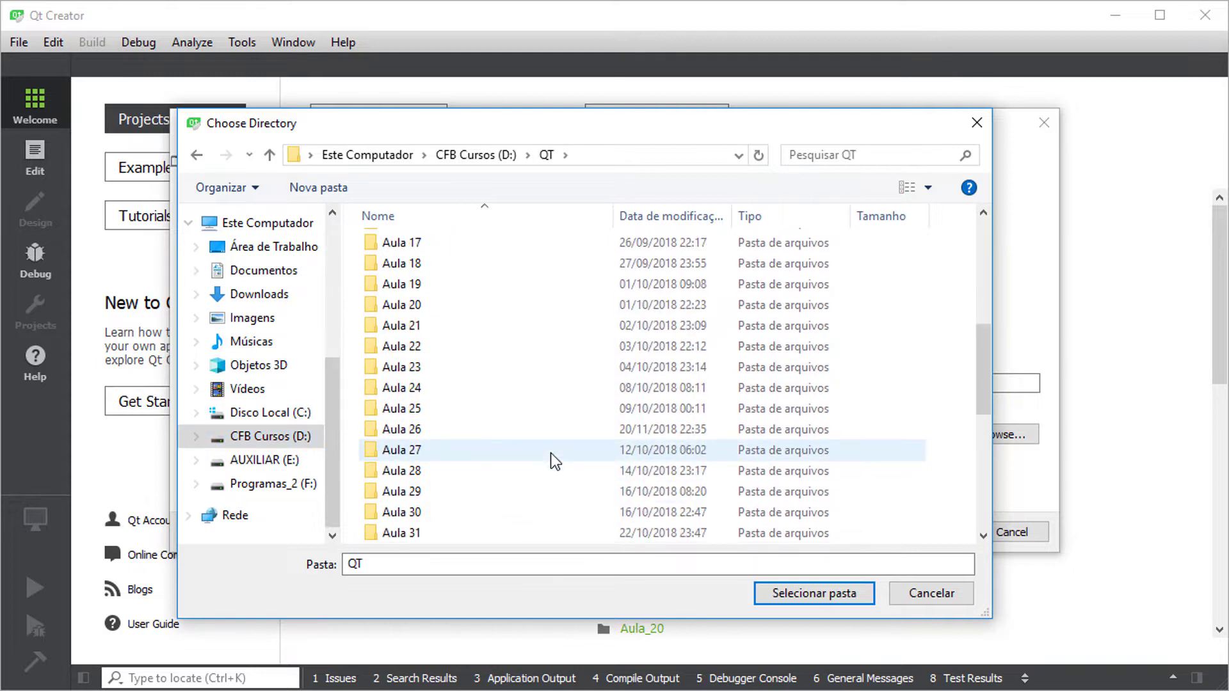
{"action": "left_click", "coordinate": [420, 395]}
{"action": "left_click", "coordinate": [425, 408]}
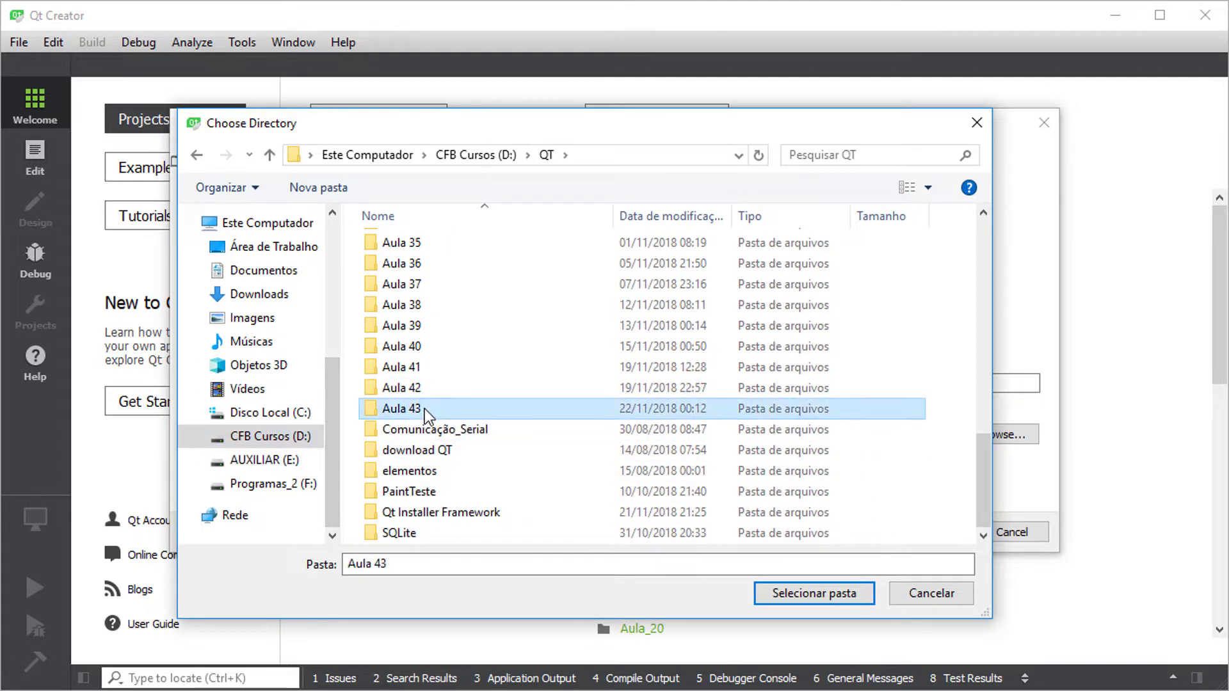
{"action": "double_click", "coordinate": [424, 408]}
{"action": "double_click", "coordinate": [402, 242]}
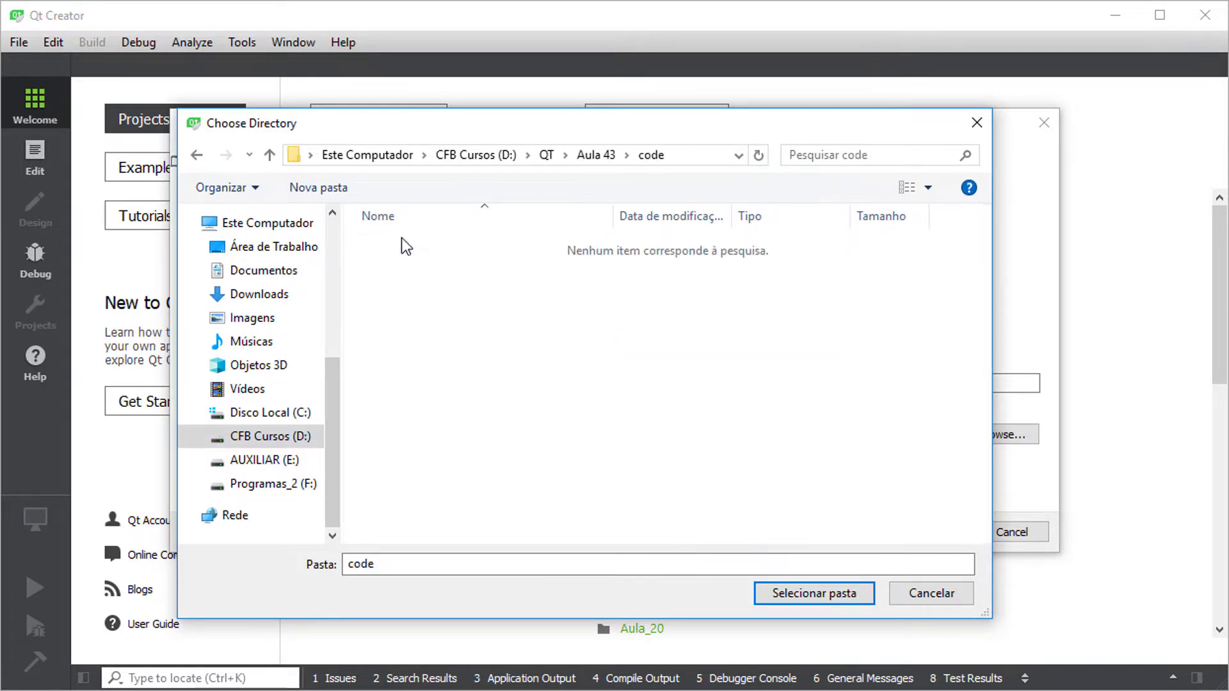
{"action": "left_click", "coordinate": [832, 596]}
Step: Name the project cfbcursos and continue to the kit selection
{"action": "double_click", "coordinate": [425, 384]}
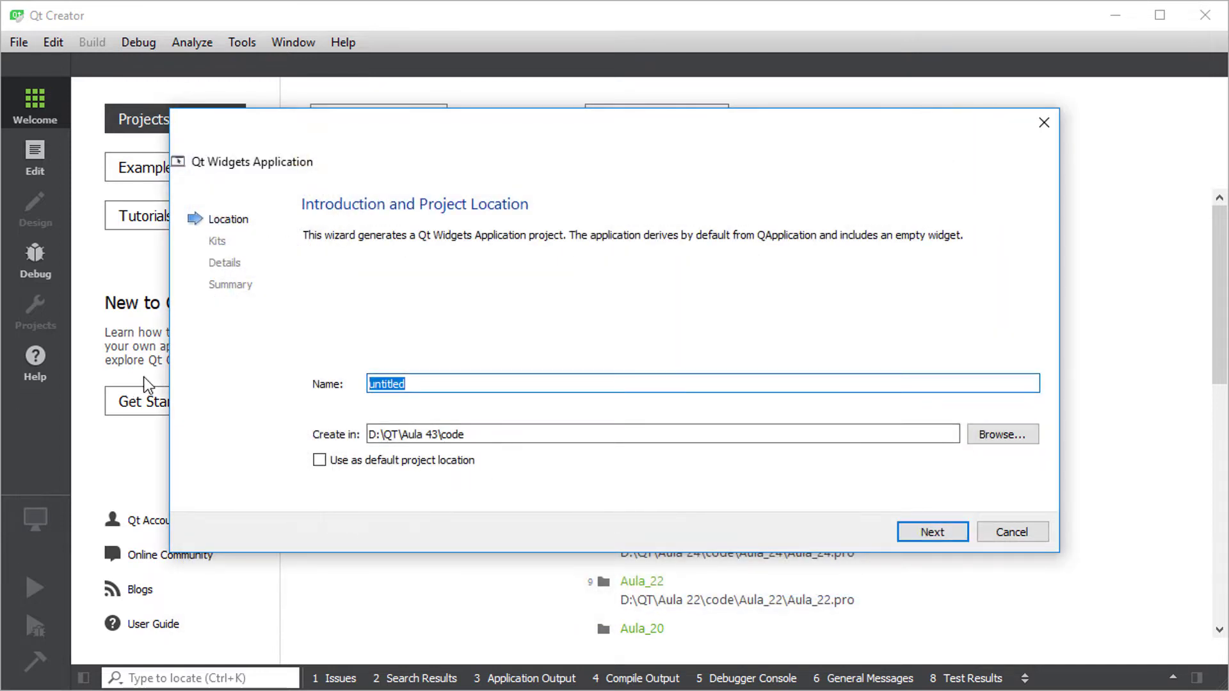
{"action": "type", "text": "cfbcursos"}
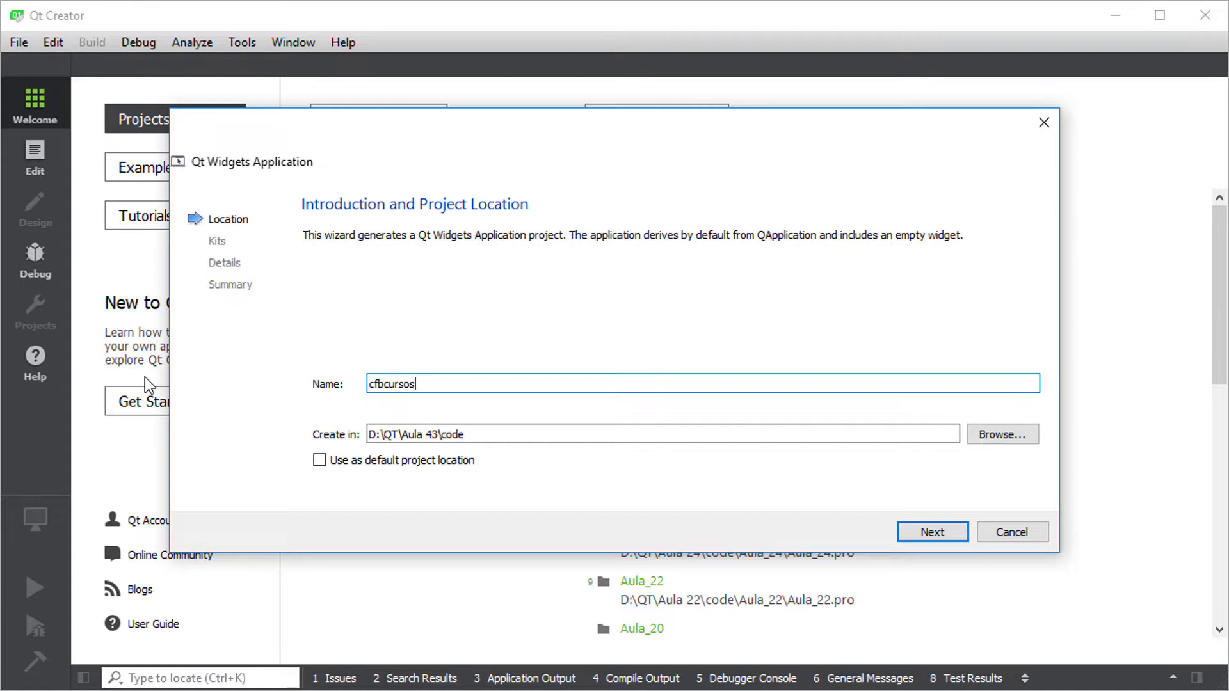
{"action": "left_click", "coordinate": [931, 533]}
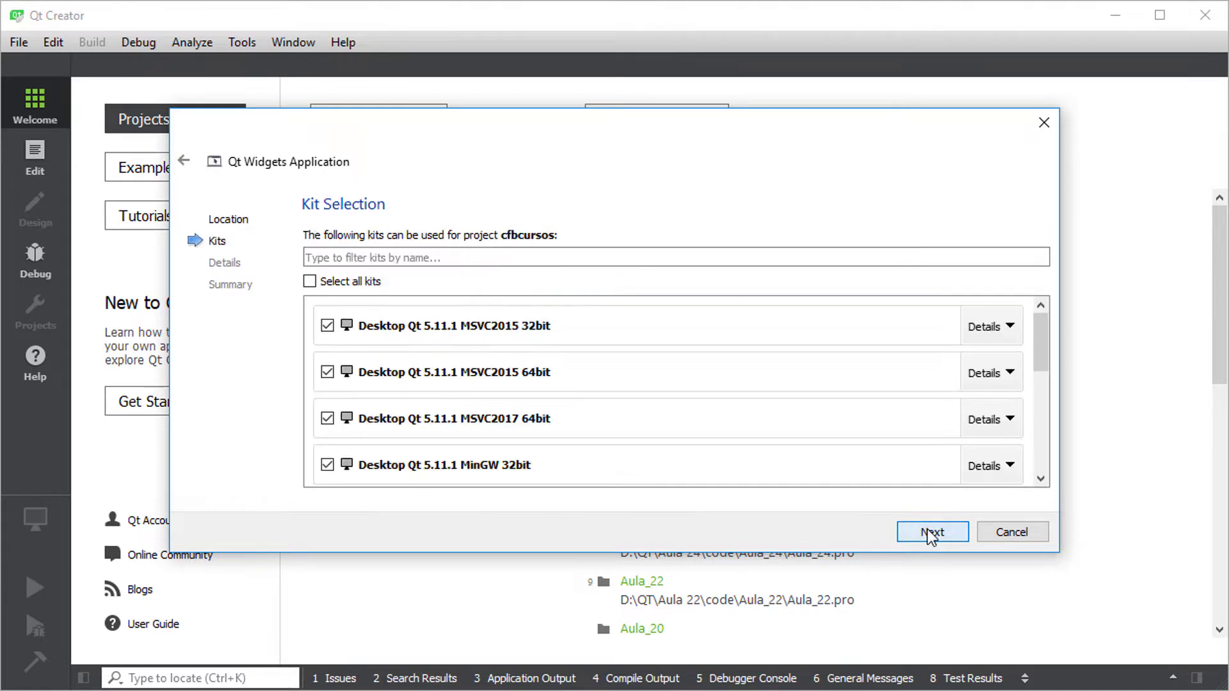
Step: Keep only the Desktop Qt 5.11.1 MinGW 32bit kit among the desktop kits and create the project with the default class details
{"action": "left_click", "coordinate": [330, 327]}
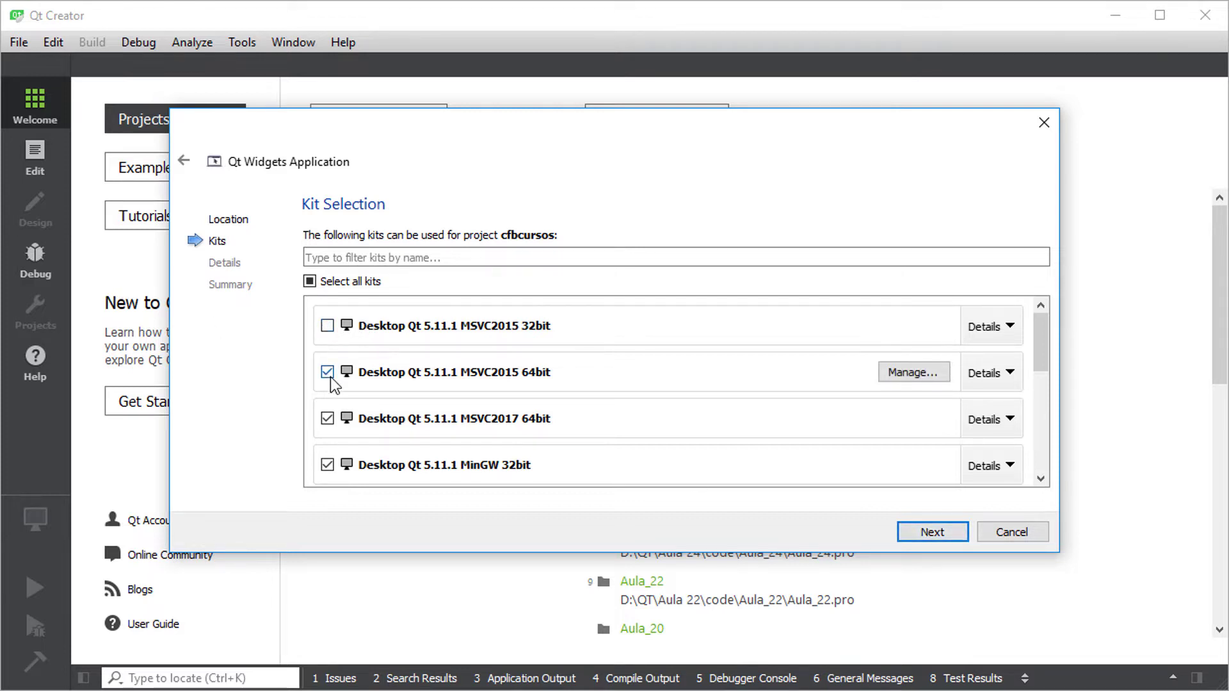
{"action": "left_click", "coordinate": [328, 420]}
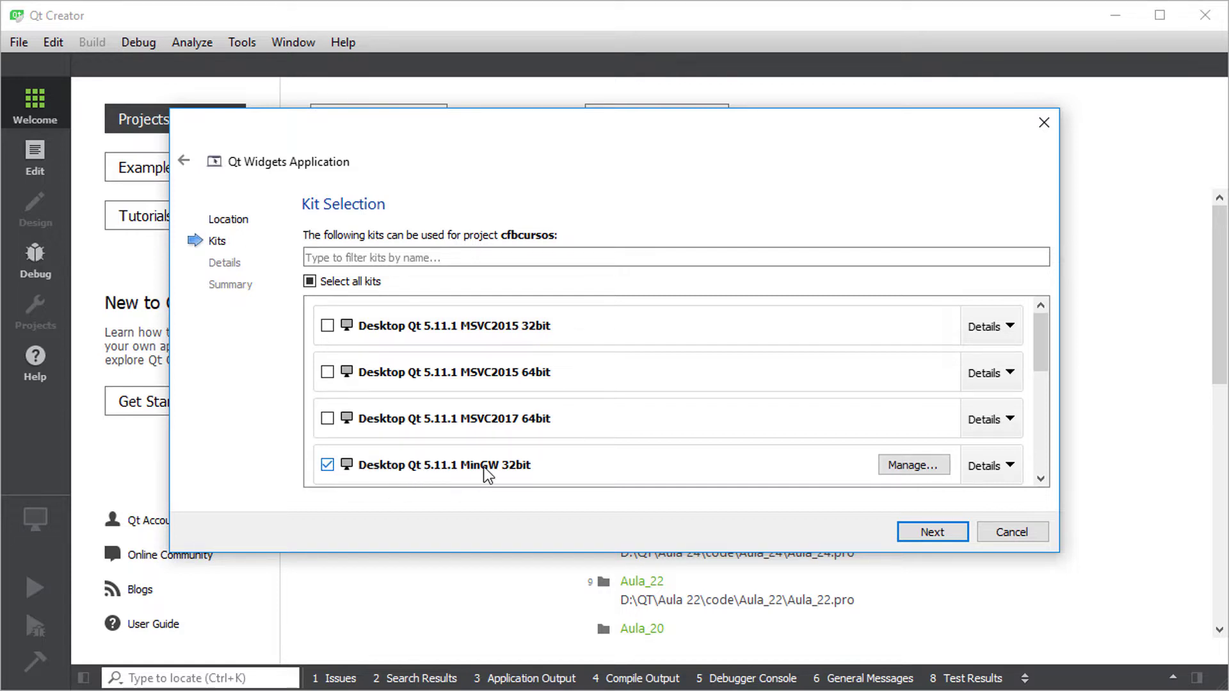
{"action": "left_click", "coordinate": [936, 535]}
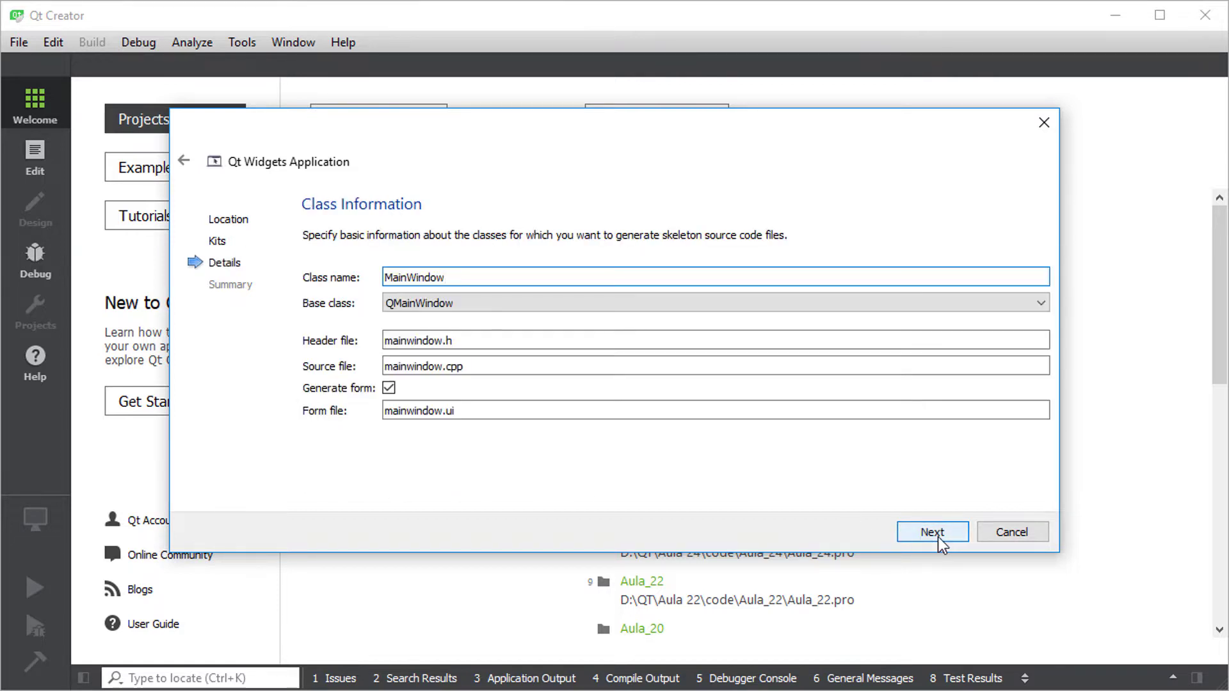
{"action": "left_click", "coordinate": [939, 541]}
{"action": "left_click", "coordinate": [932, 532]}
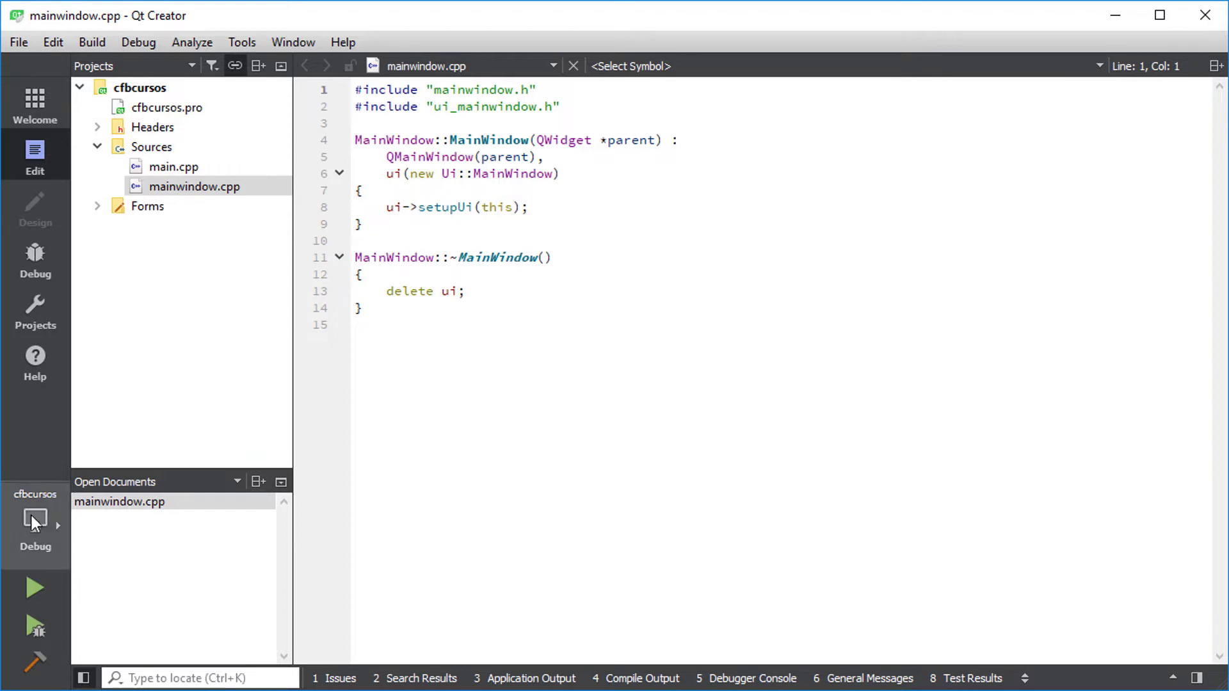
Step: Check the active build configuration and look at the project's code folder in File Explorer
{"action": "mouse_move", "coordinate": [32, 509]}
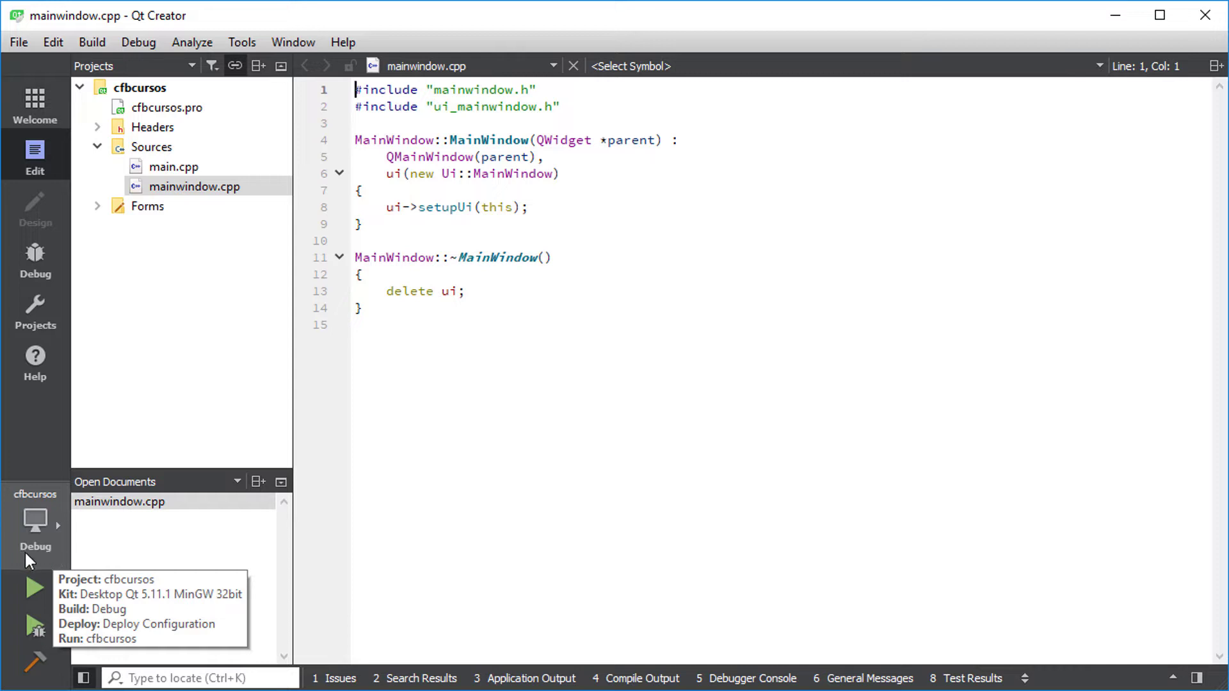
{"action": "key", "text": "alt+Tab"}
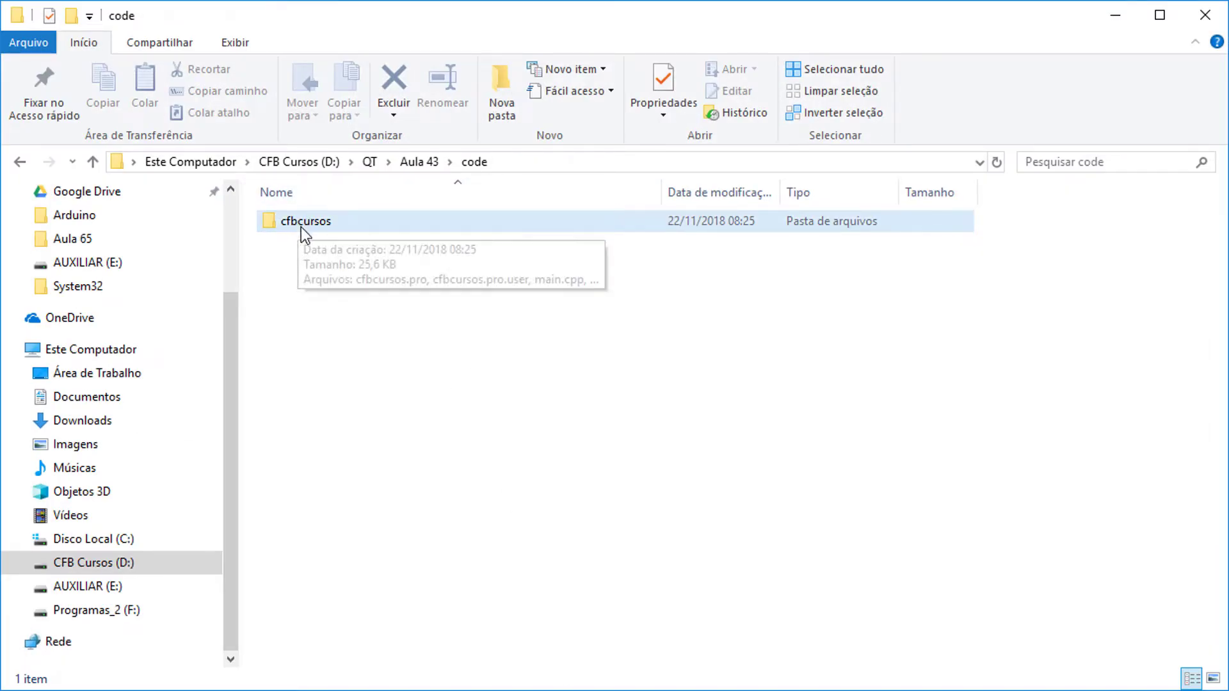
{"action": "key", "text": "alt+Tab"}
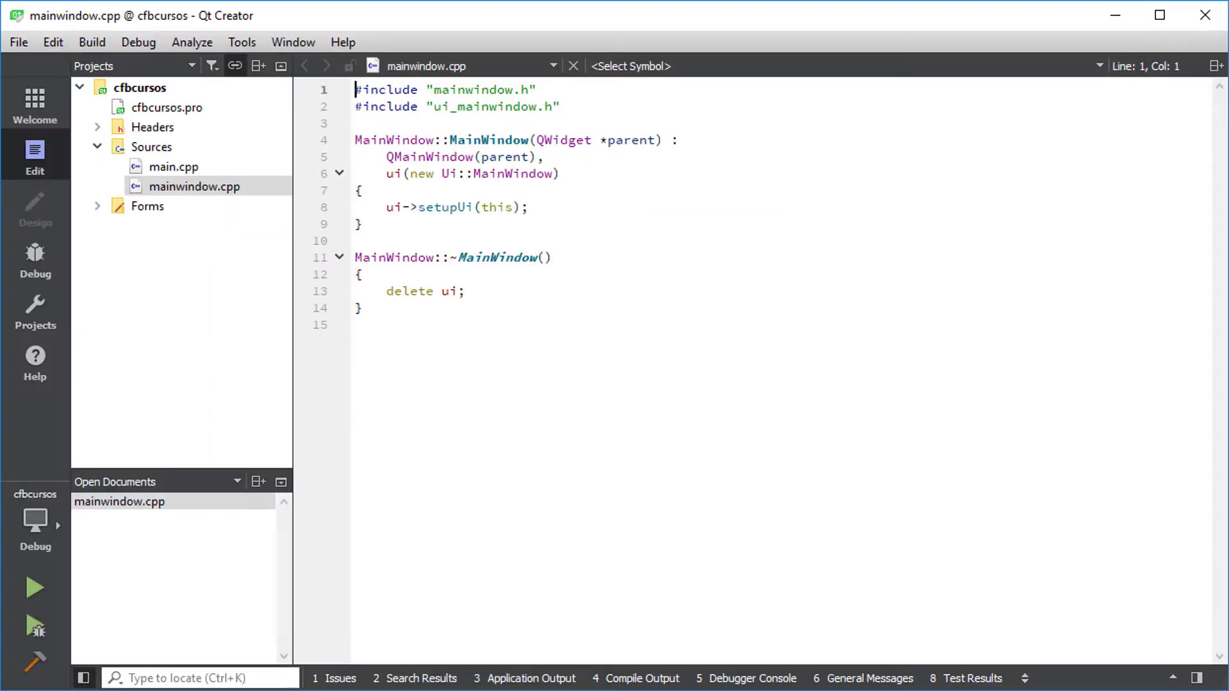
Step: Build and run cfbcursos in Debug mode, check the code folder in File Explorer, and close the launched application
{"action": "left_click", "coordinate": [29, 593]}
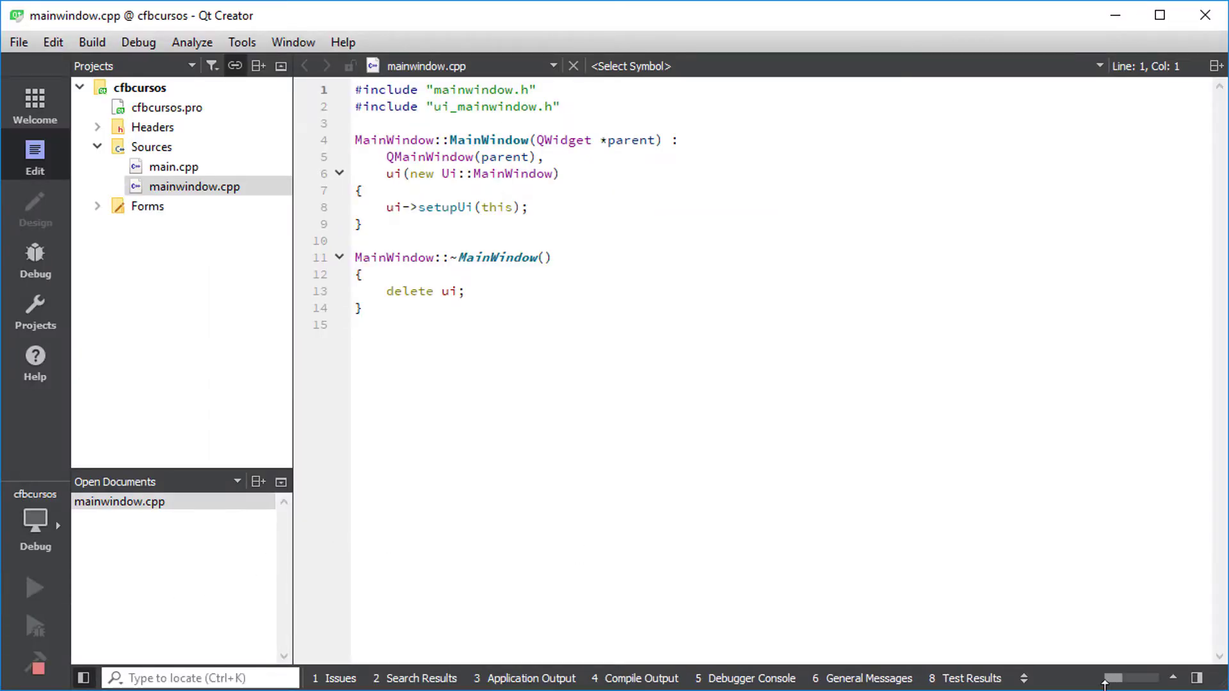
{"action": "mouse_move", "coordinate": [1132, 680]}
{"action": "key", "text": "alt+Tab"}
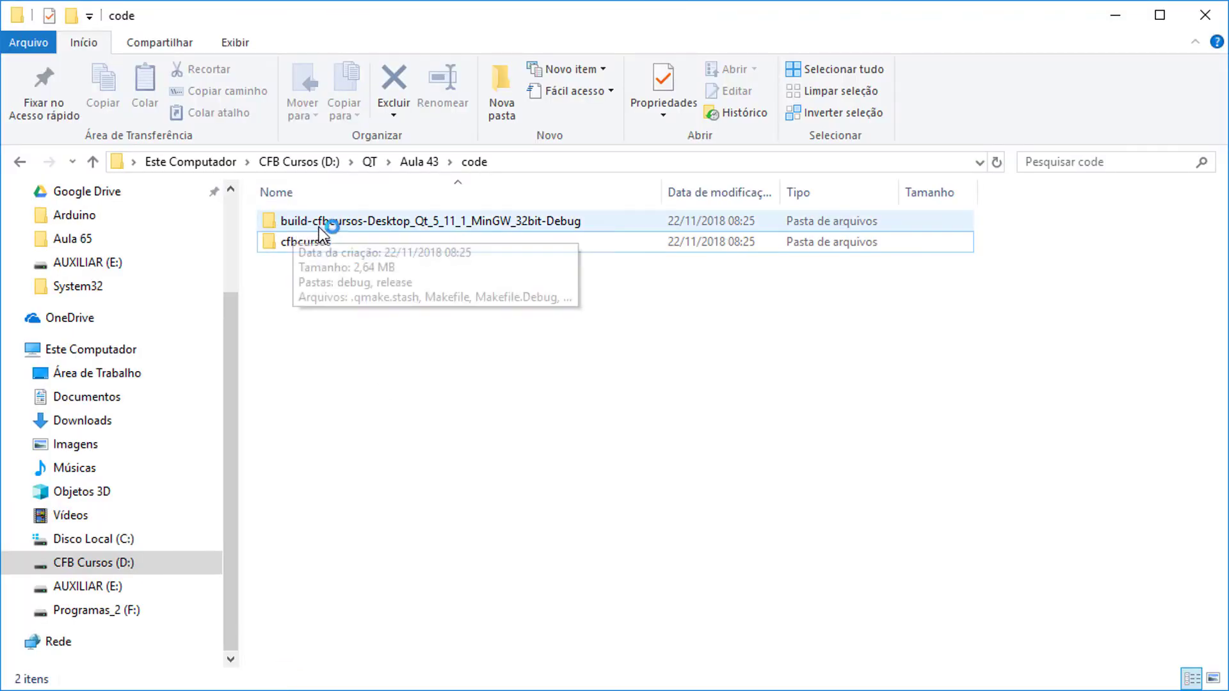
{"action": "left_click", "coordinate": [829, 187]}
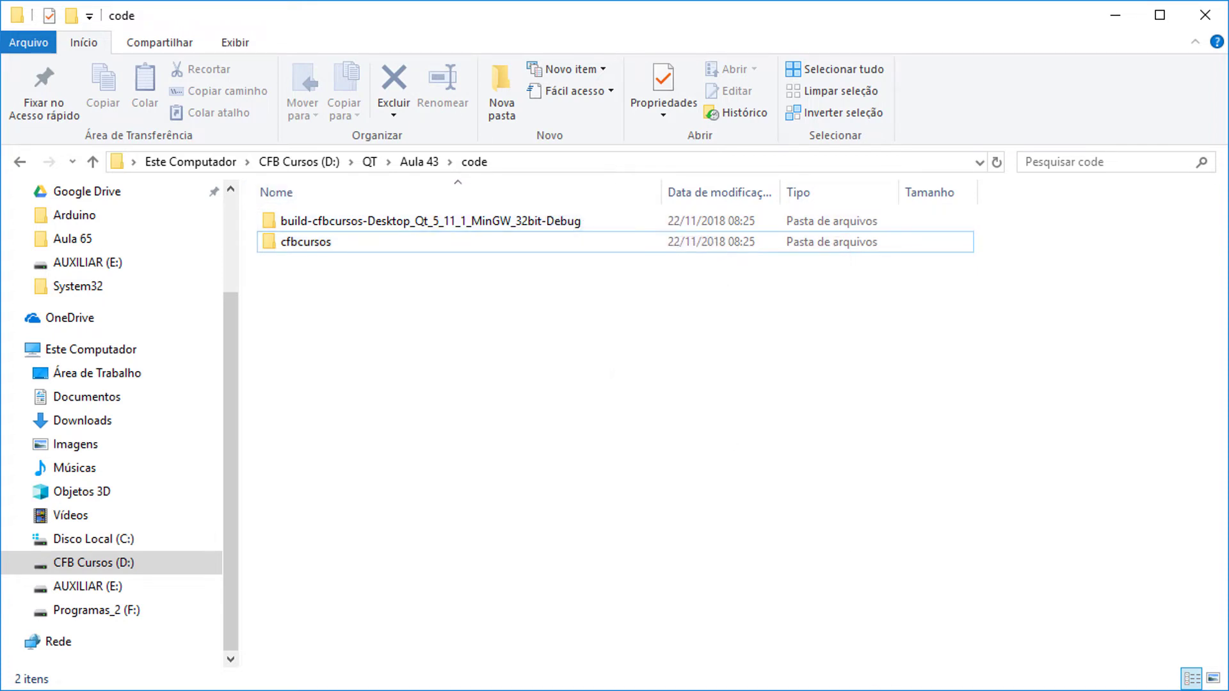
{"action": "key", "text": "alt+Tab"}
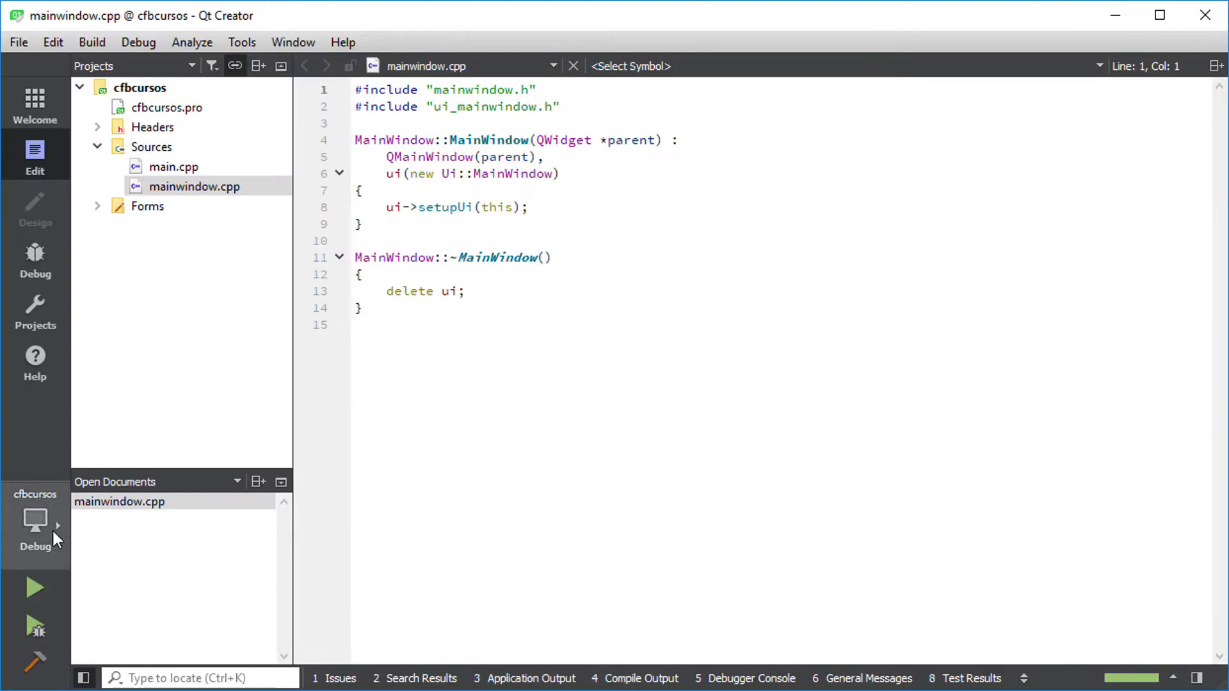
Step: Switch the build configuration to Release, run cfbcursos, and close the launched application
{"action": "left_click", "coordinate": [52, 531]}
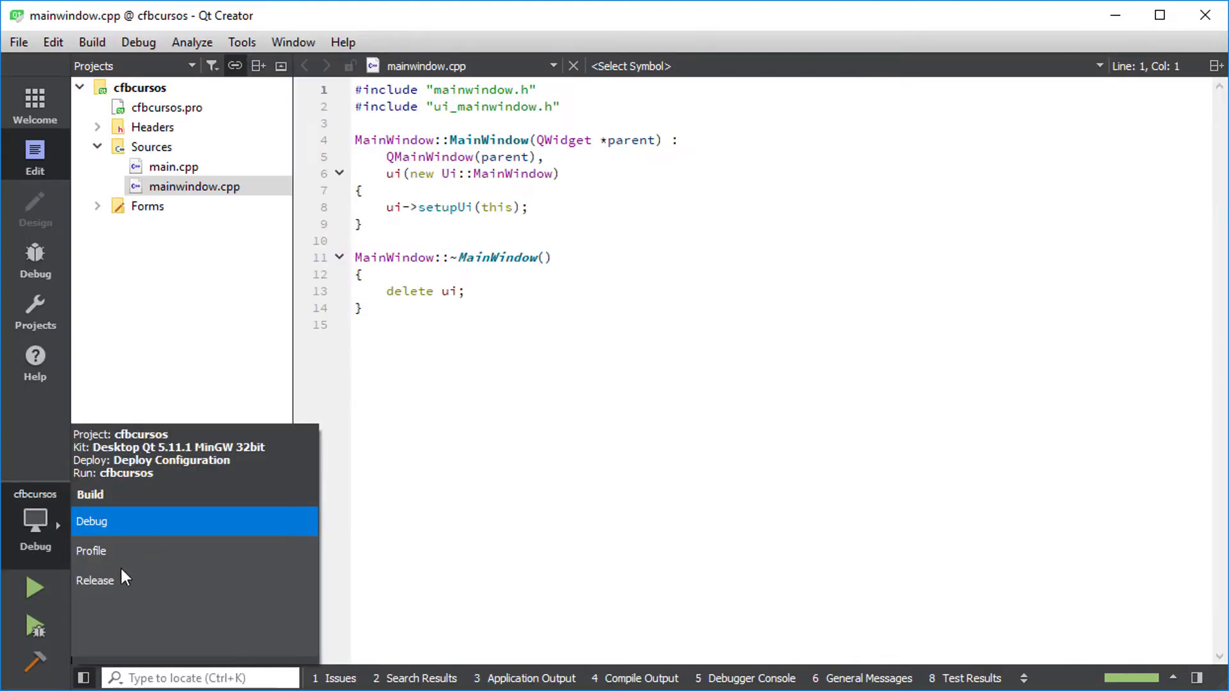
{"action": "left_click", "coordinate": [102, 580]}
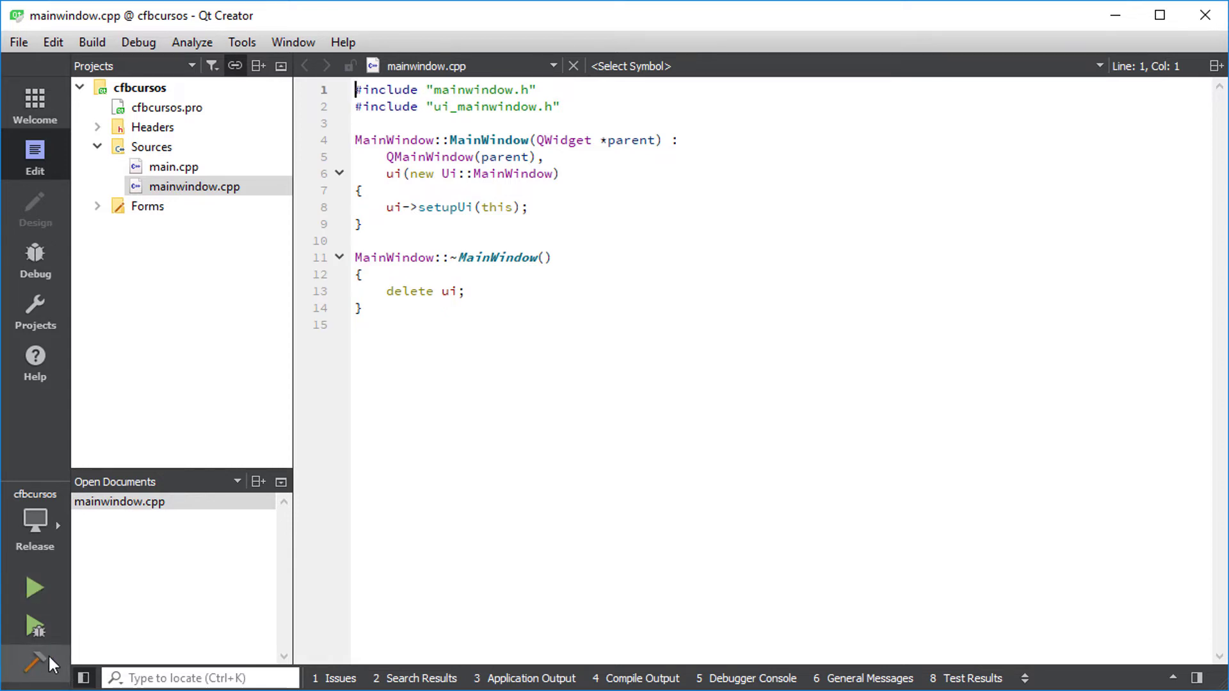
{"action": "left_click", "coordinate": [53, 584]}
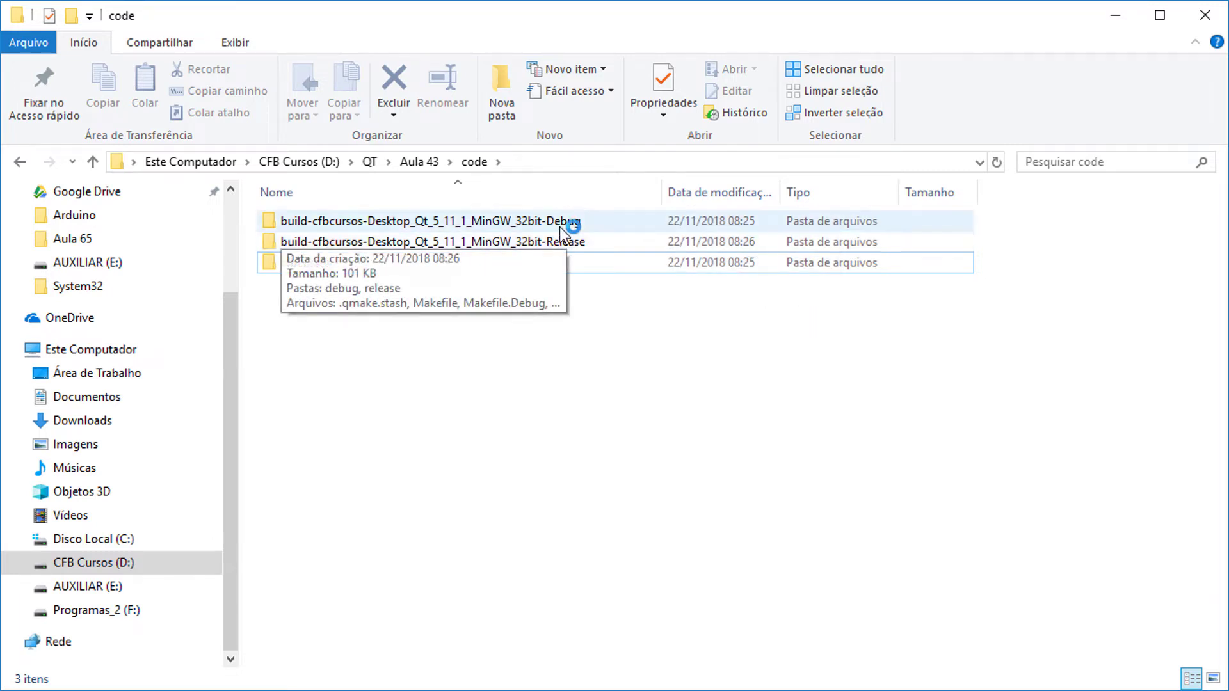
{"action": "left_click", "coordinate": [831, 183]}
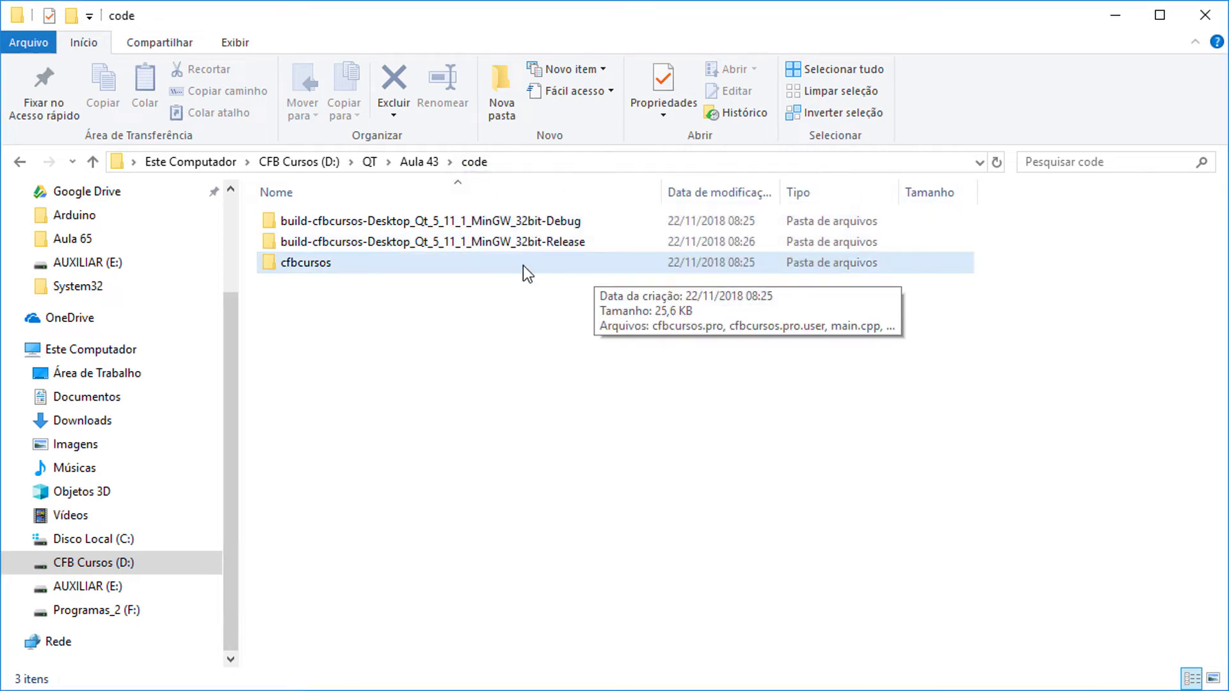
Step: Permanently delete everything except cfbcursos.exe from the release subfolder of the MinGW 32bit Release build folder in File Explorer
{"action": "double_click", "coordinate": [558, 243]}
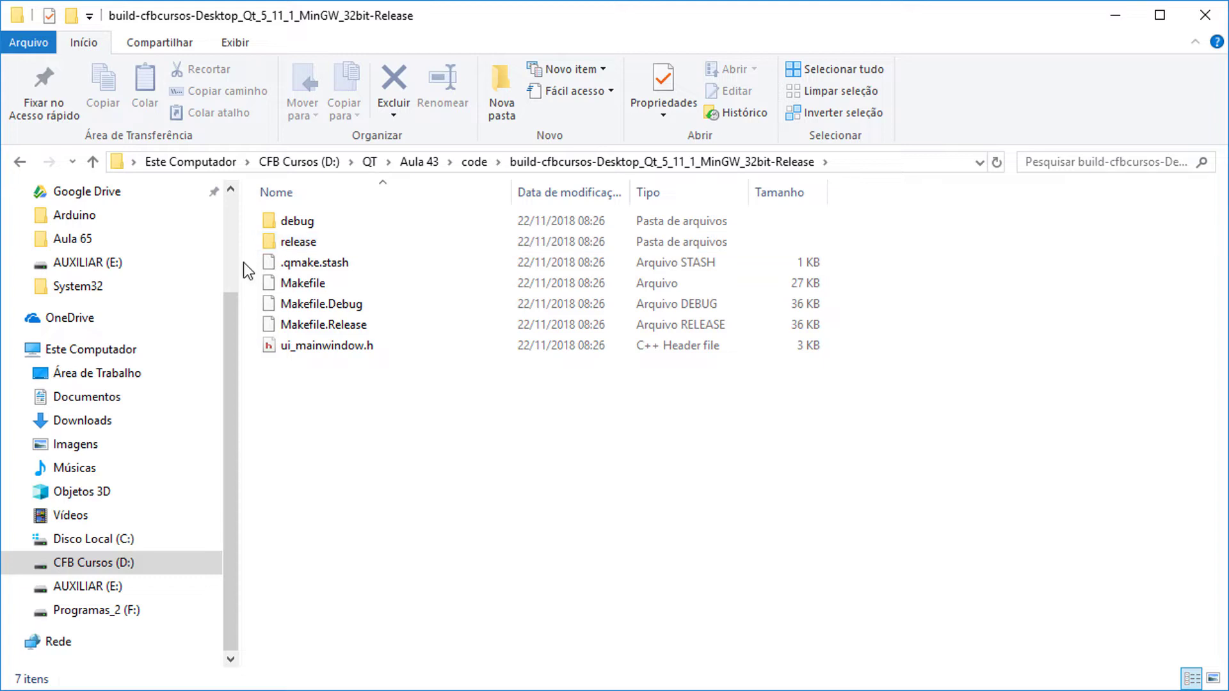
{"action": "double_click", "coordinate": [316, 241]}
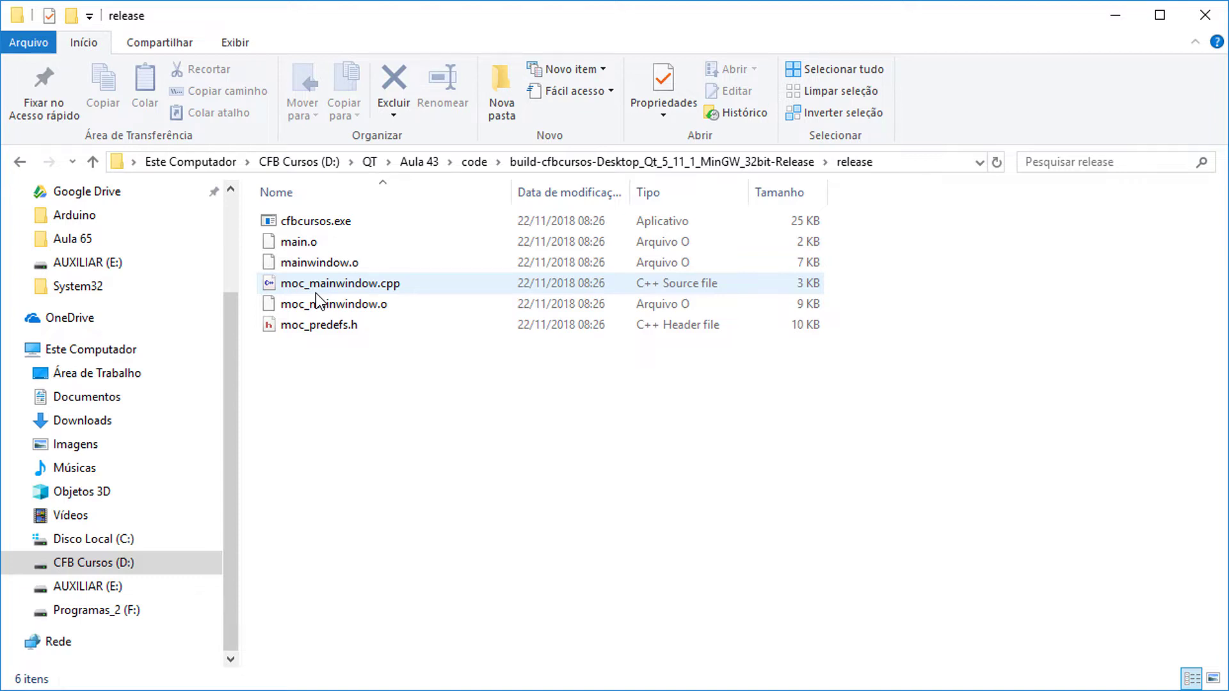
{"action": "left_click_drag", "start_coordinate": [404, 414], "coordinate": [277, 236]}
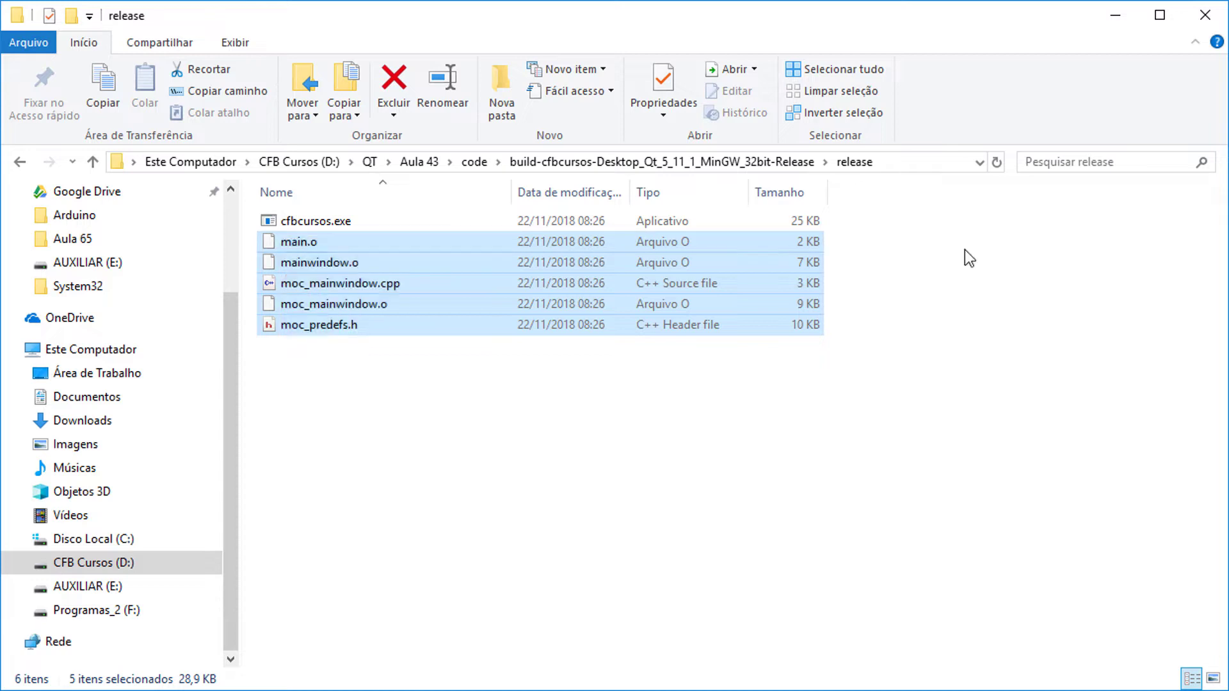
{"action": "key", "text": "shift+Delete"}
{"action": "key", "text": "Return"}
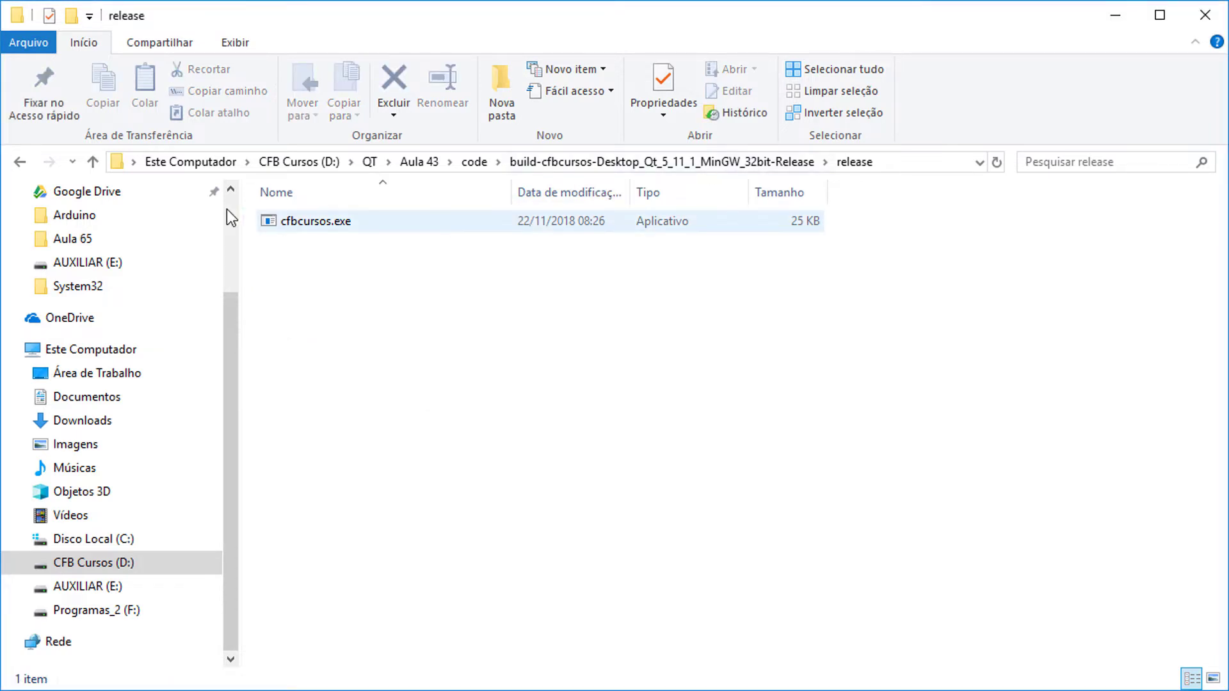
Step: Copy the full path of the release folder containing cfbcursos.exe
{"action": "left_click", "coordinate": [912, 160]}
{"action": "key", "text": "ctrl+c"}
{"action": "right_click", "coordinate": [608, 162]}
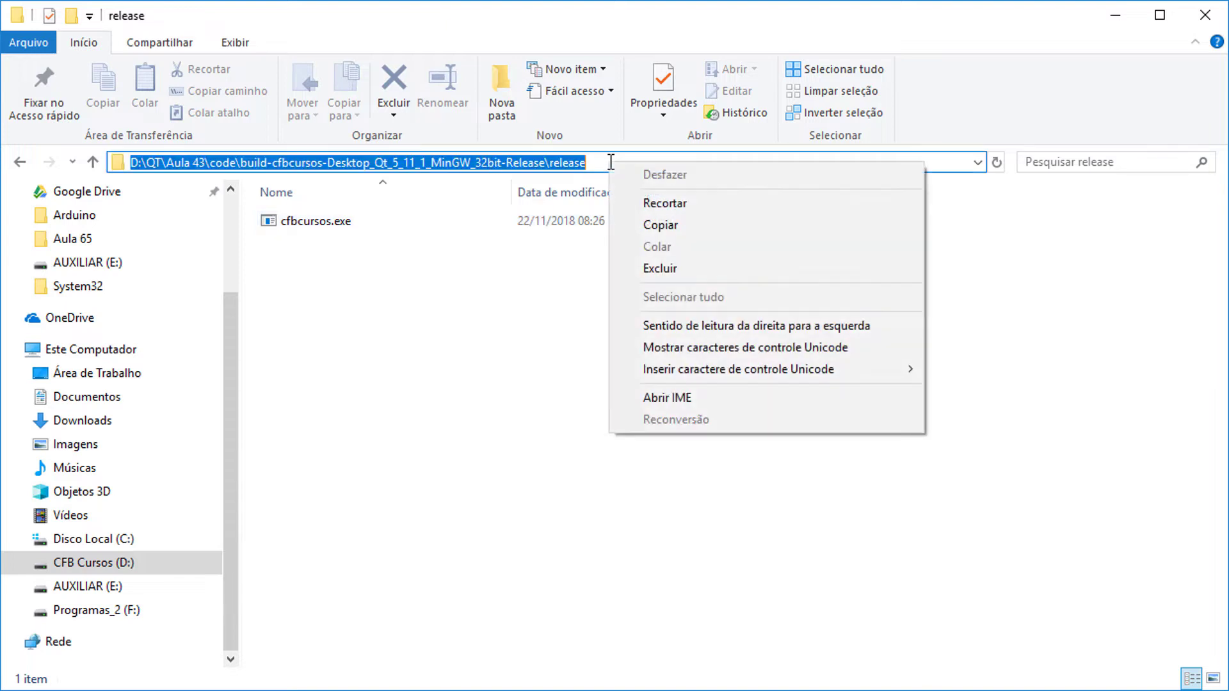
{"action": "left_click", "coordinate": [693, 225]}
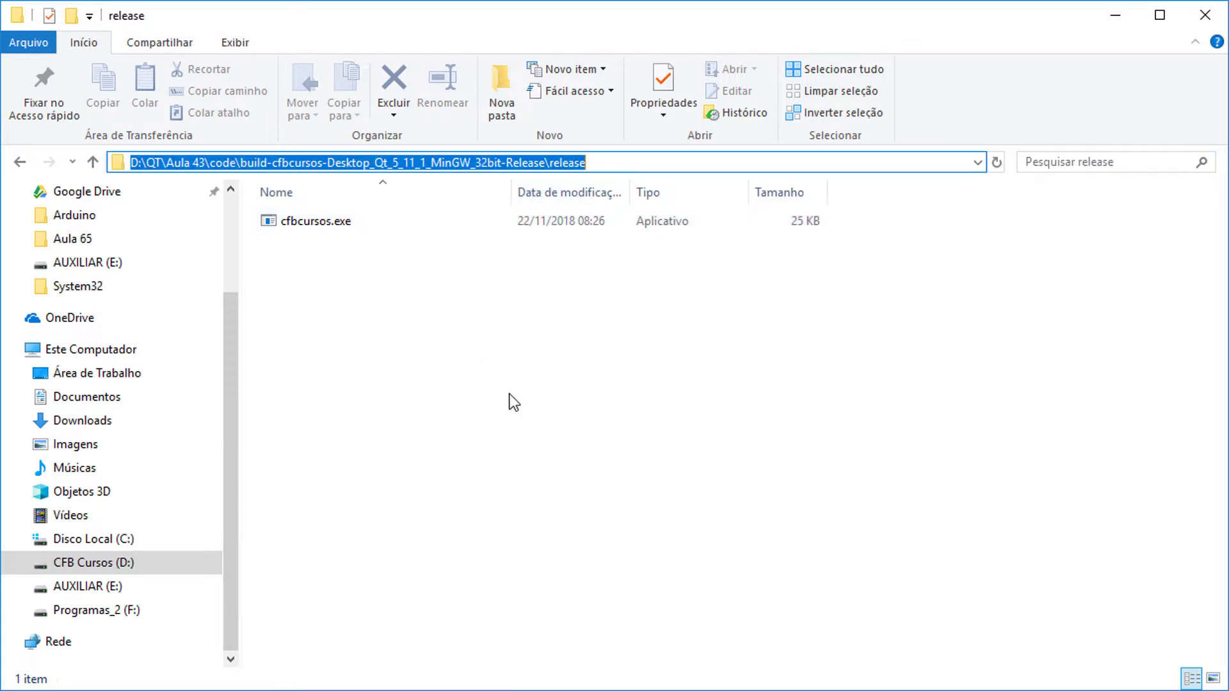
Step: Open the Qt 5.11.1 for Desktop (MinGW 5.3.0 32 bit) command prompt
{"action": "key", "text": "super"}
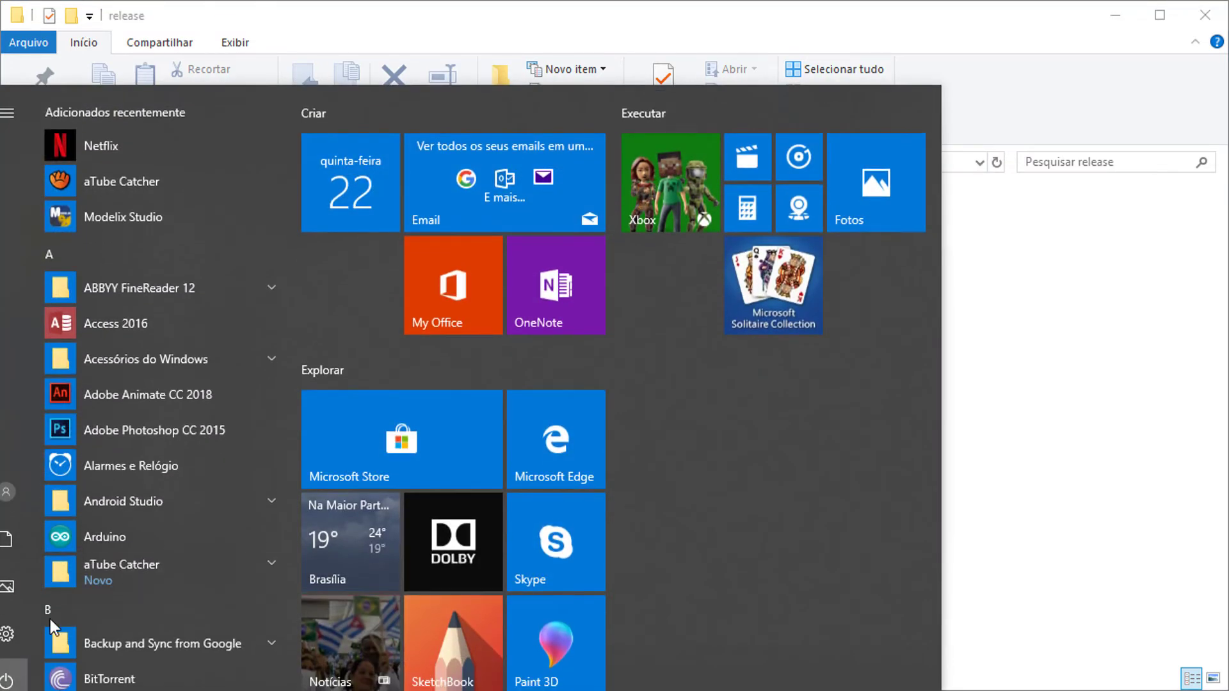
{"action": "left_click_drag", "start_coordinate": [292, 138], "coordinate": [297, 536]}
{"action": "left_click", "coordinate": [117, 302]}
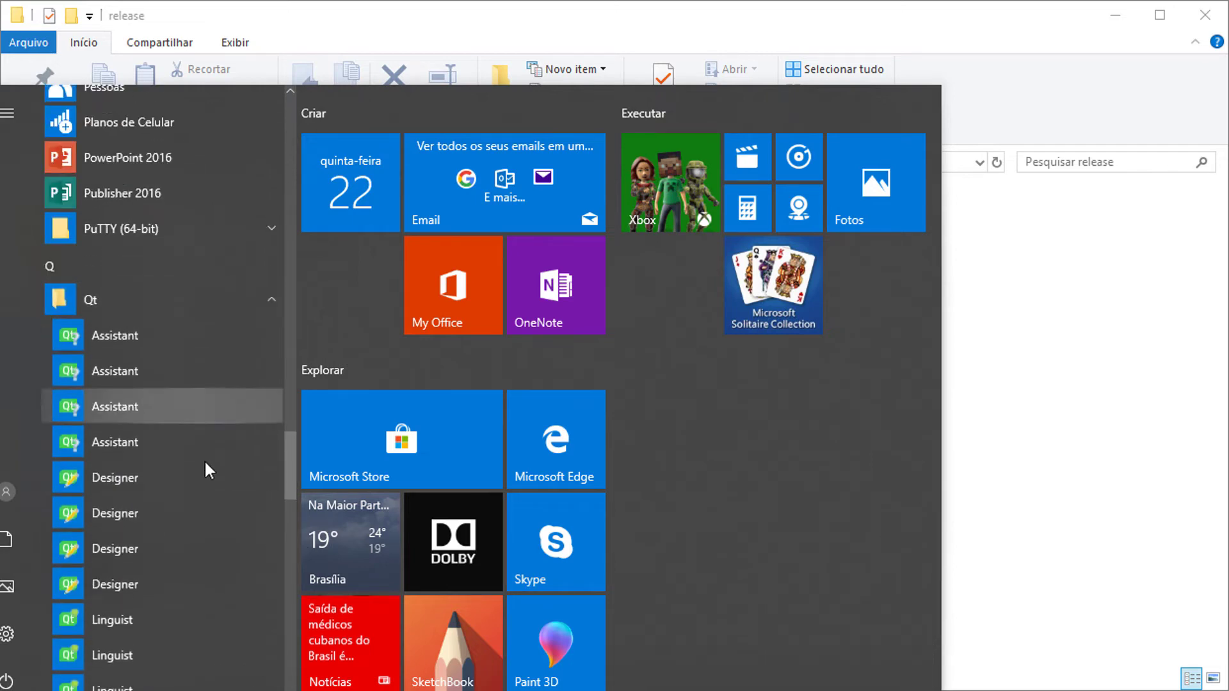
{"action": "scroll", "coordinate": [204, 467], "scroll_direction": "down", "scroll_amount": 10}
{"action": "scroll", "coordinate": [201, 467], "scroll_direction": "up", "scroll_amount": 2}
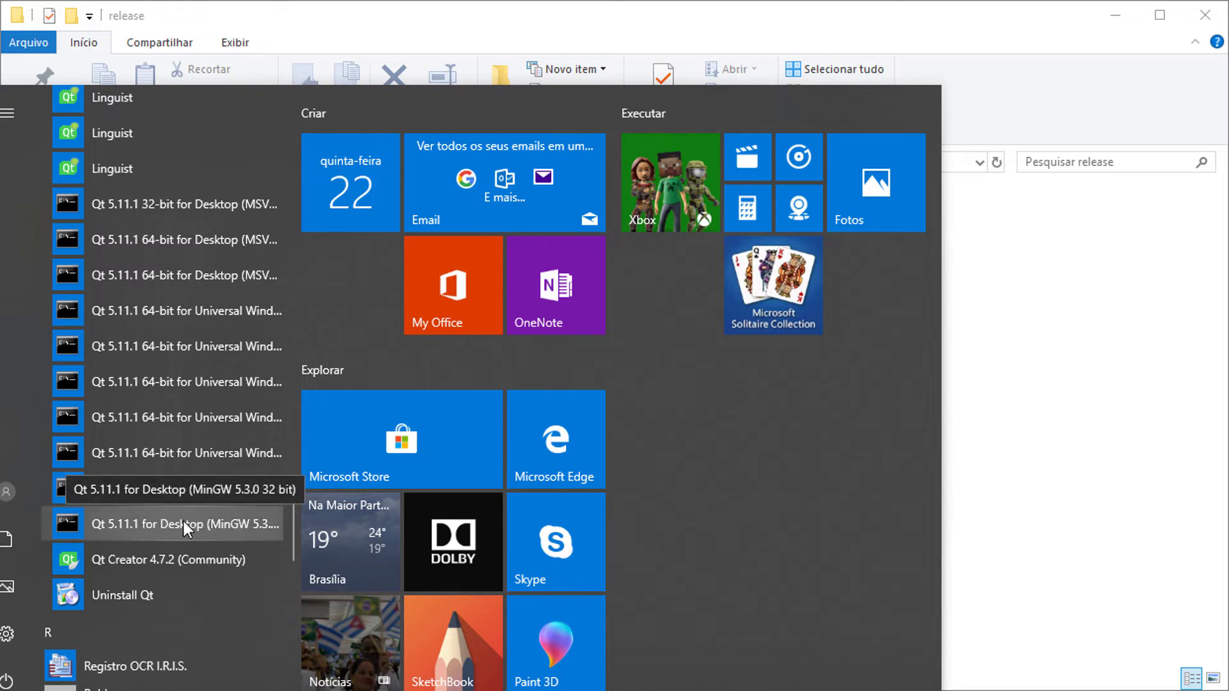
{"action": "left_click", "coordinate": [225, 521]}
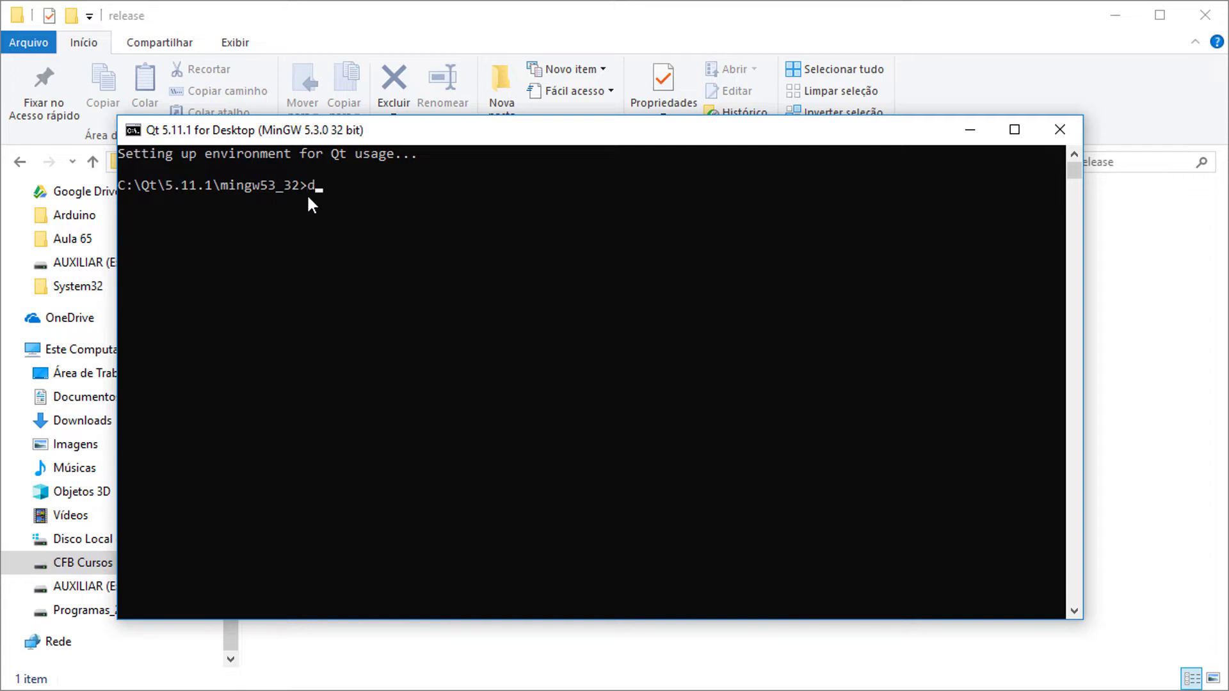
Step: Switch the command prompt to drive D: and change directory to the copied path of the MinGW 32bit Release build's release folder
{"action": "type", "text": ":"}
{"action": "key", "text": "Return"}
{"action": "type", "text": "cd"}
{"action": "key", "text": "ctrl+v"}
{"action": "key", "text": "Return"}
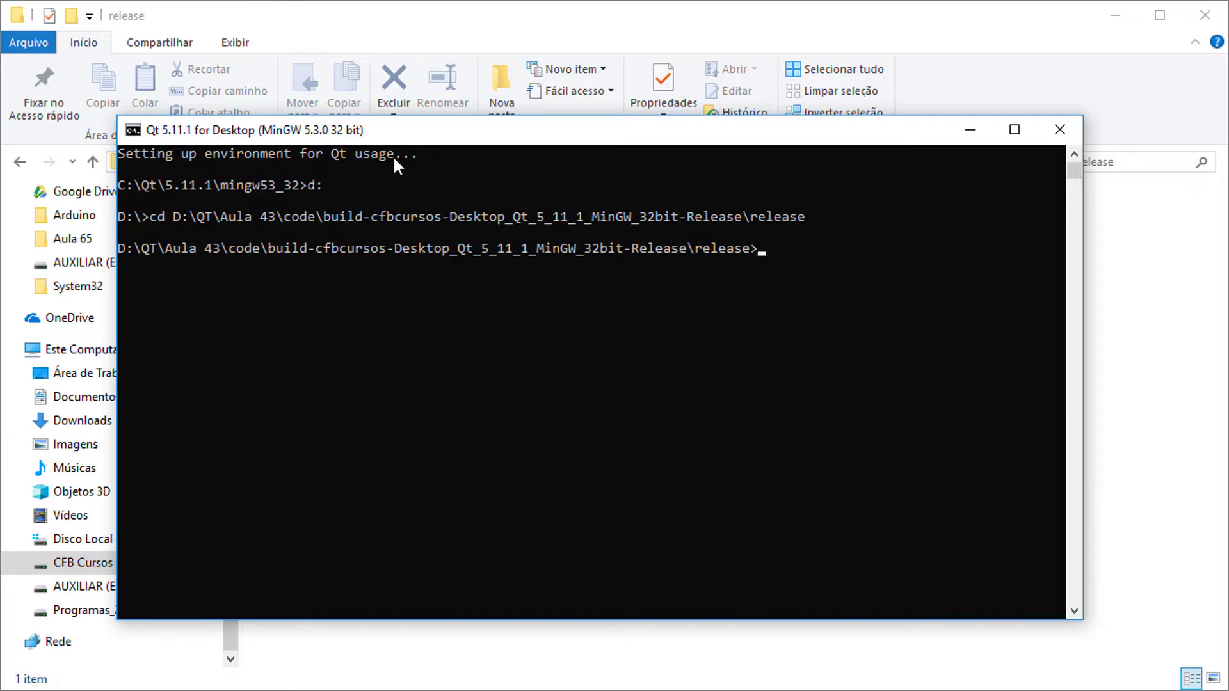
Step: Run windeployqt.exe on the current directory to add the required Qt libraries to the release folder
{"action": "left_click_drag", "start_coordinate": [413, 135], "coordinate": [419, 203]}
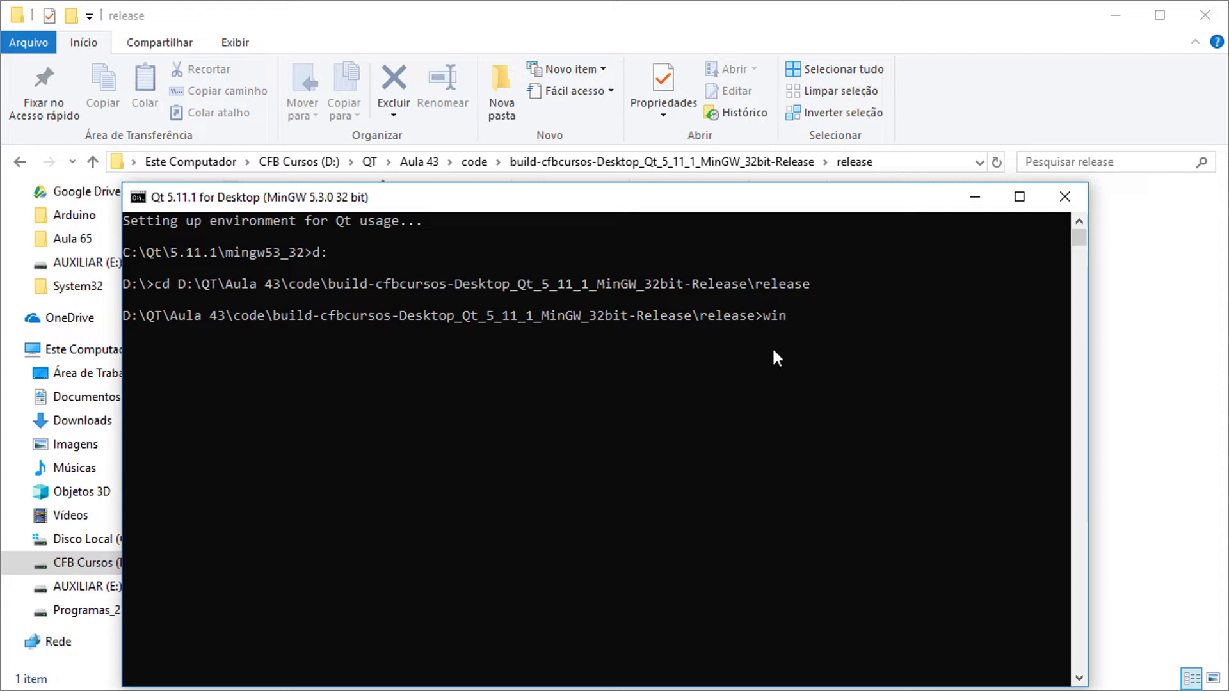
{"action": "type", "text": "plo"}
{"action": "type", "text": "qt.exe ."}
{"action": "key", "text": "Return"}
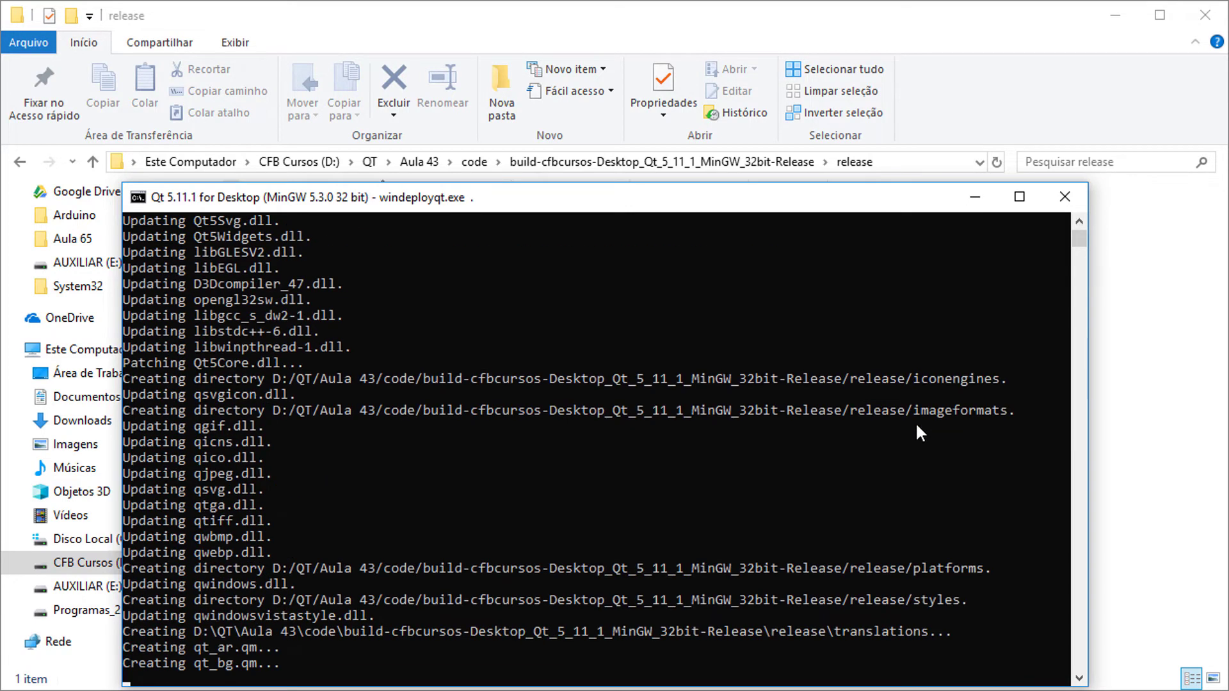
{"action": "left_click_drag", "start_coordinate": [381, 197], "coordinate": [574, 112]}
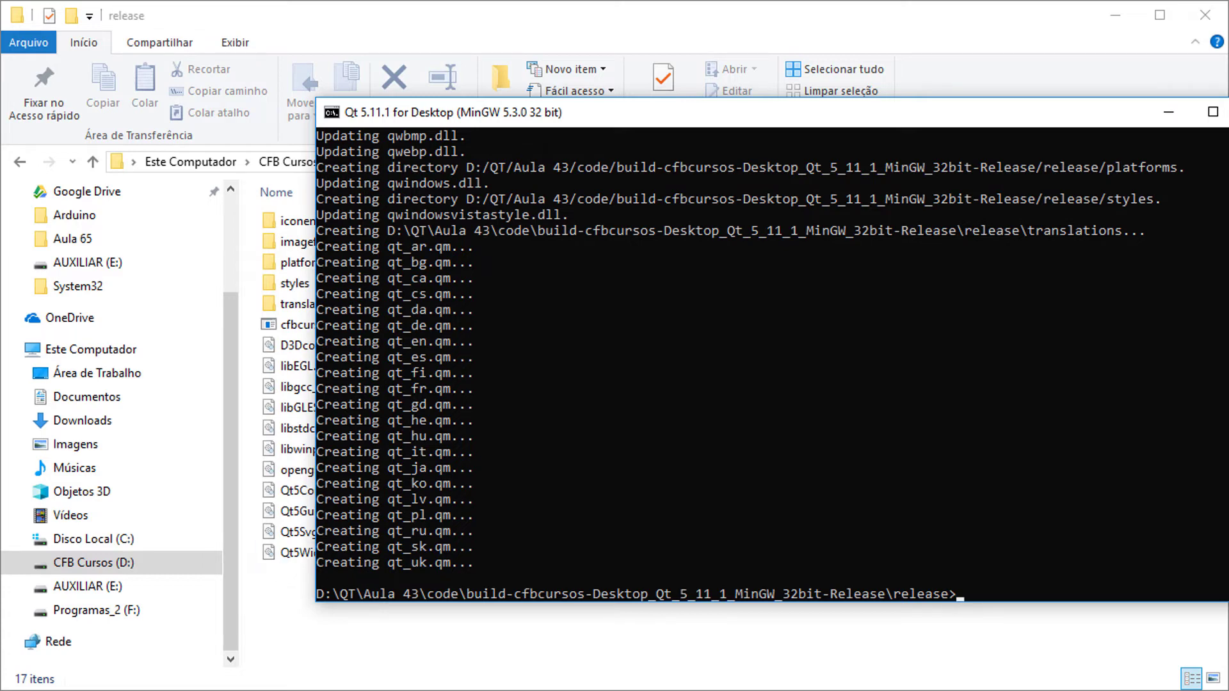
Step: Return to File Explorer, launch cfbcursos.exe from the release folder, and close its window
{"action": "left_click", "coordinate": [256, 391]}
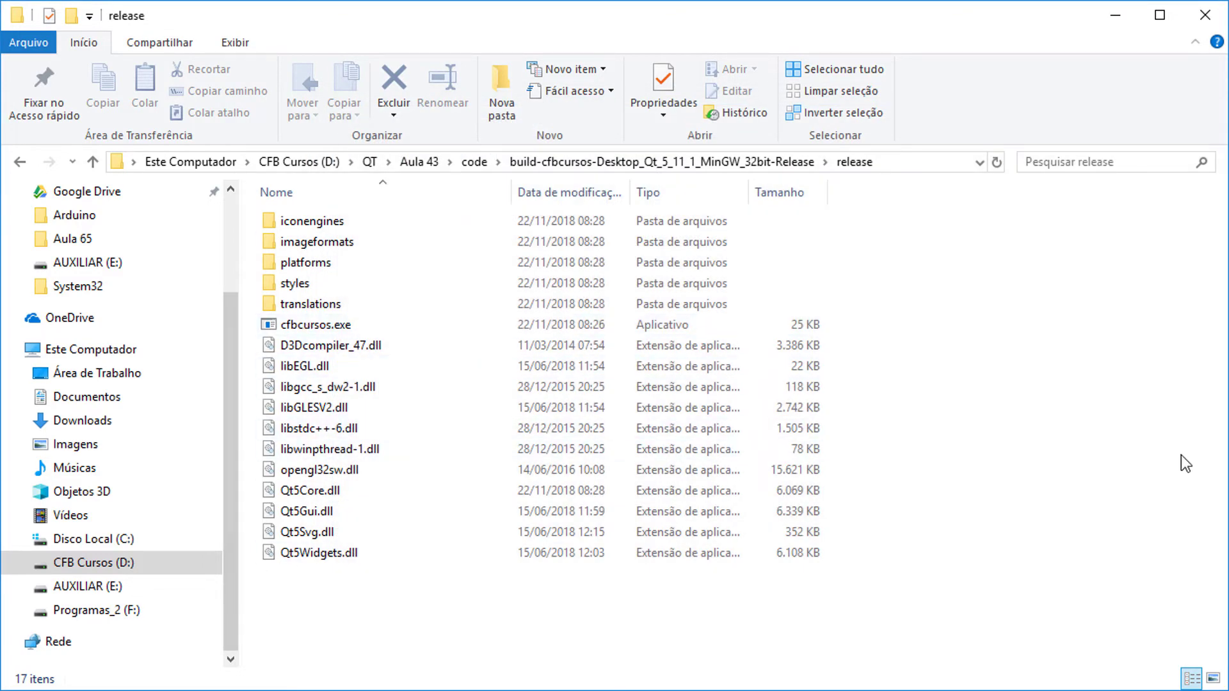
{"action": "left_click", "coordinate": [318, 325]}
{"action": "double_click", "coordinate": [318, 325]}
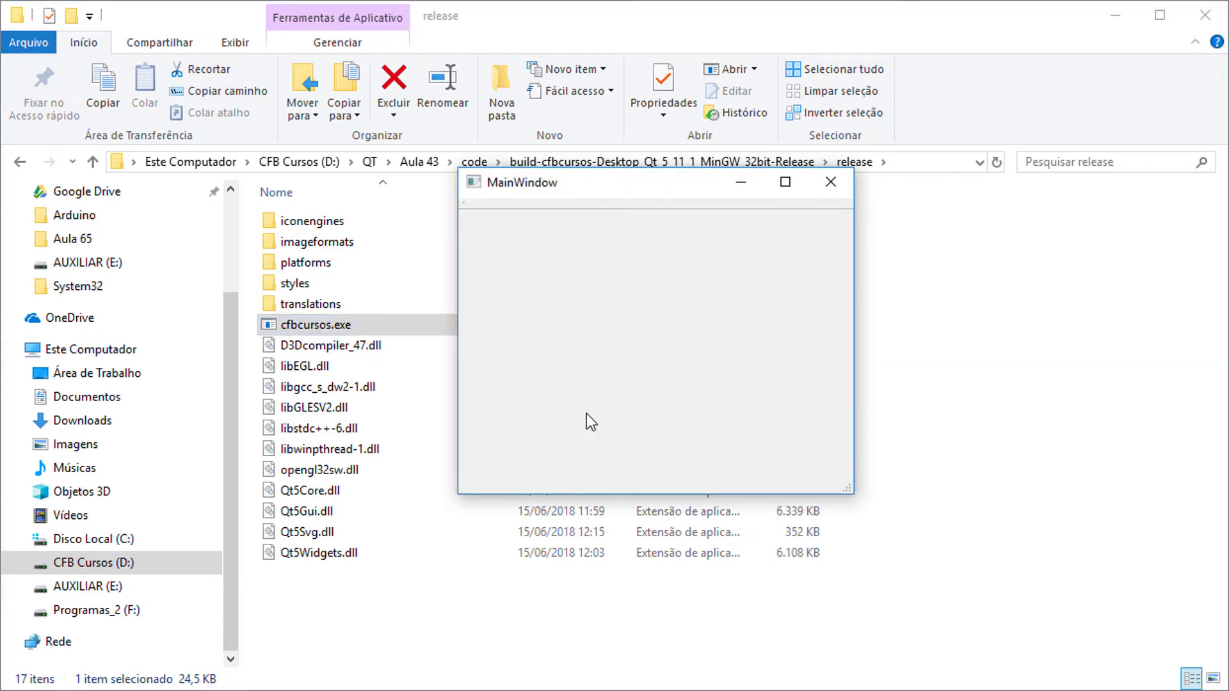
{"action": "left_click", "coordinate": [832, 185]}
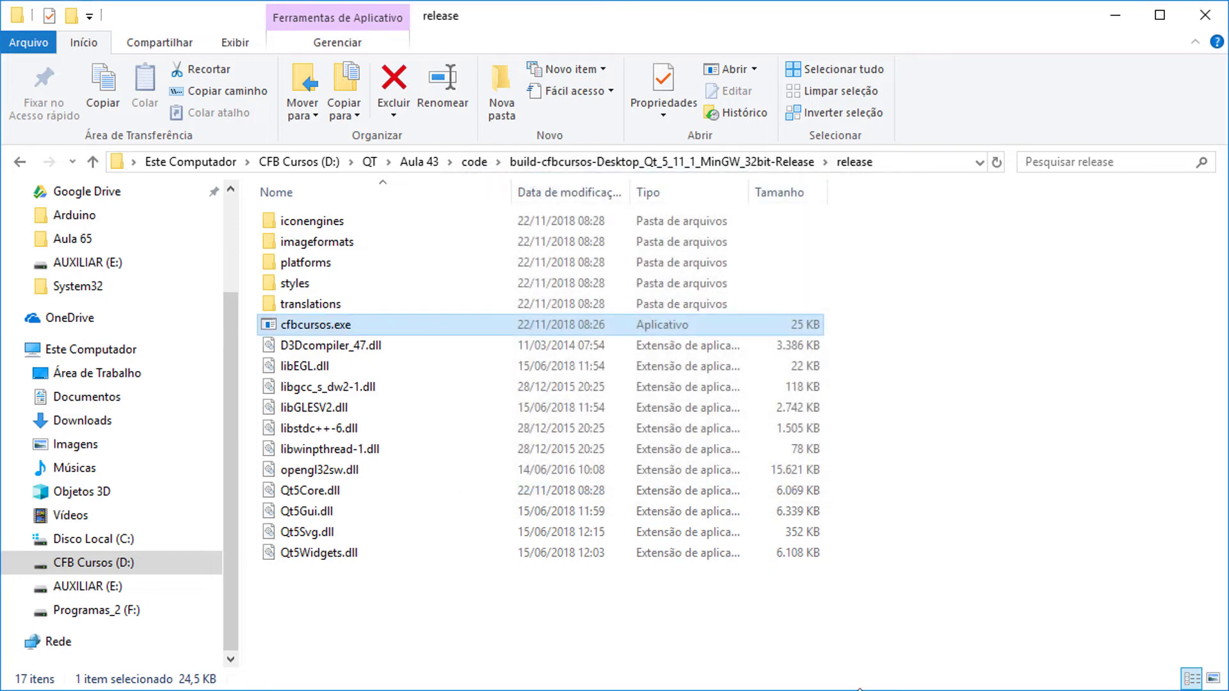
Step: Close Qt Creator, launch cfbcursos.exe again from the release folder, and close its window
{"action": "key", "text": "alt+Tab"}
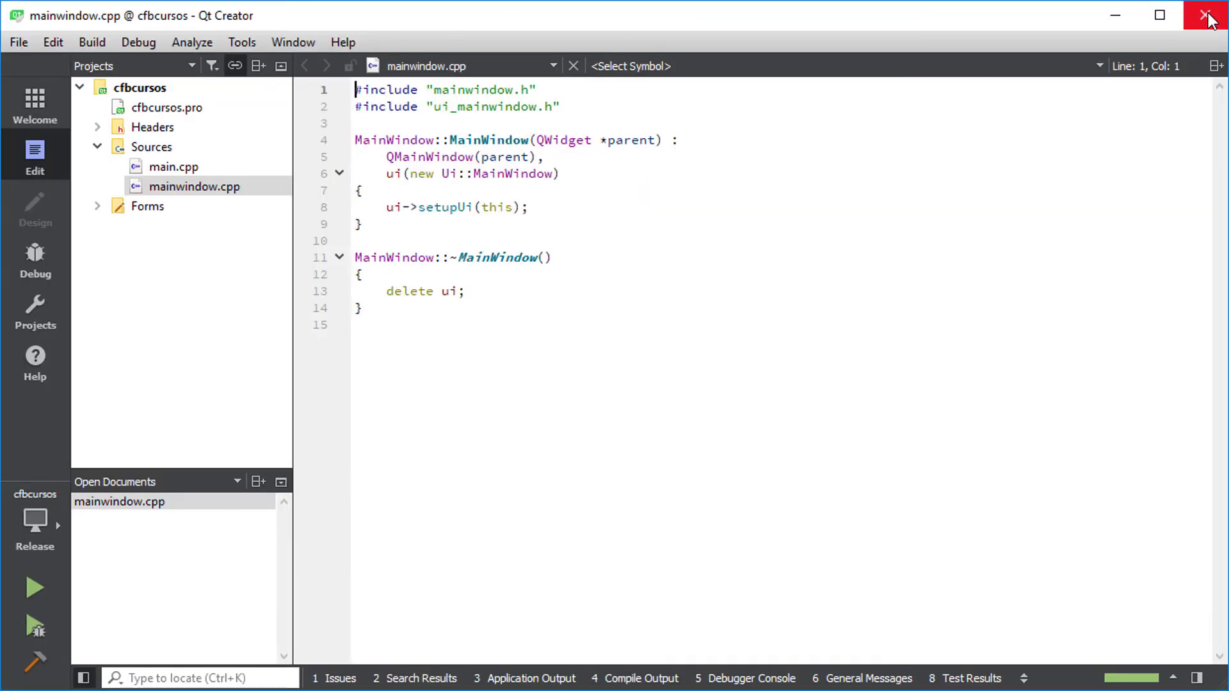
{"action": "key", "text": "alt+Tab"}
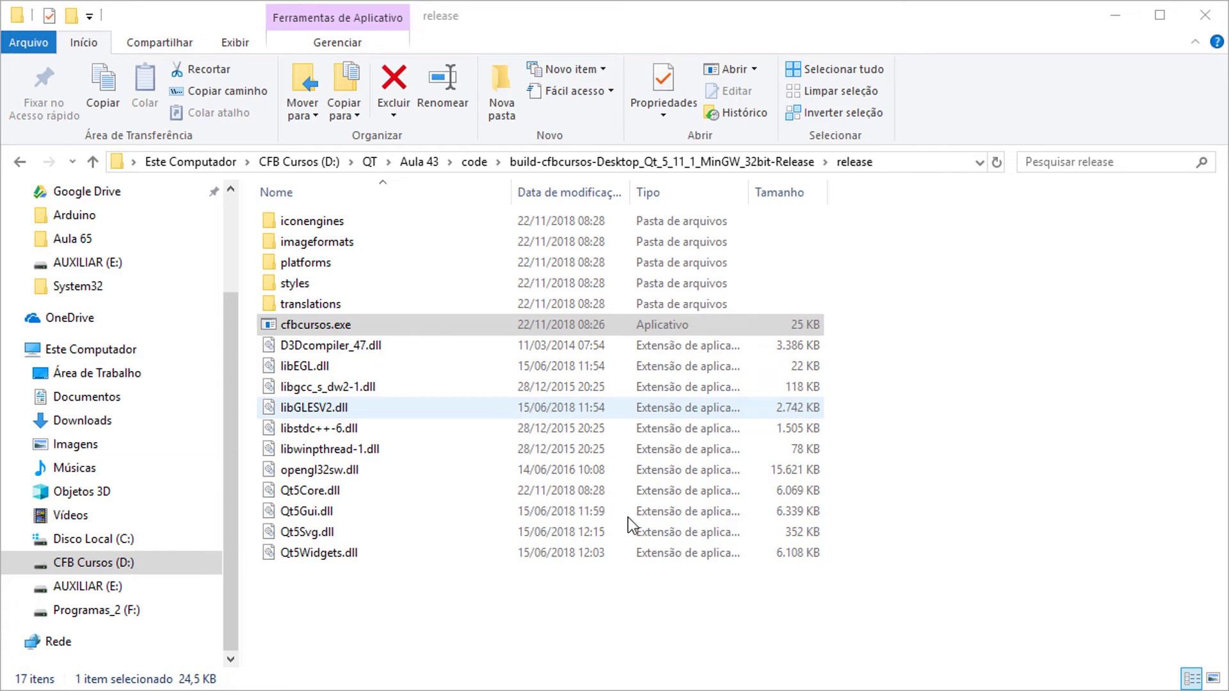
{"action": "double_click", "coordinate": [305, 324]}
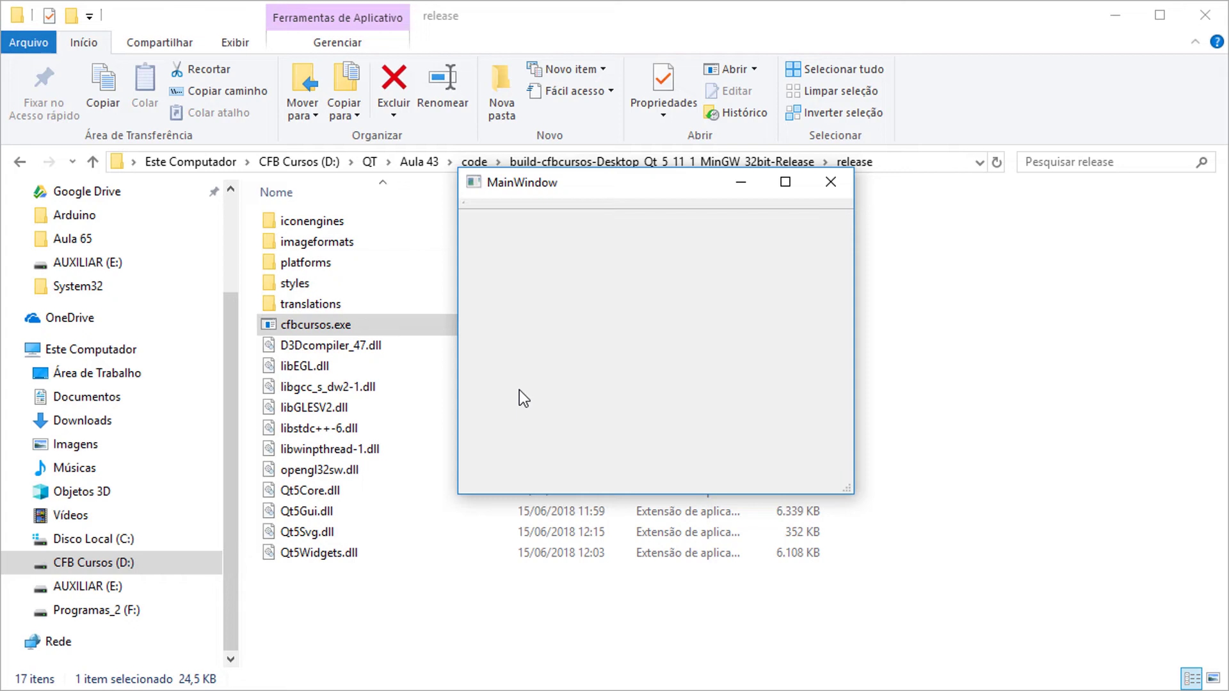
{"action": "left_click", "coordinate": [838, 181]}
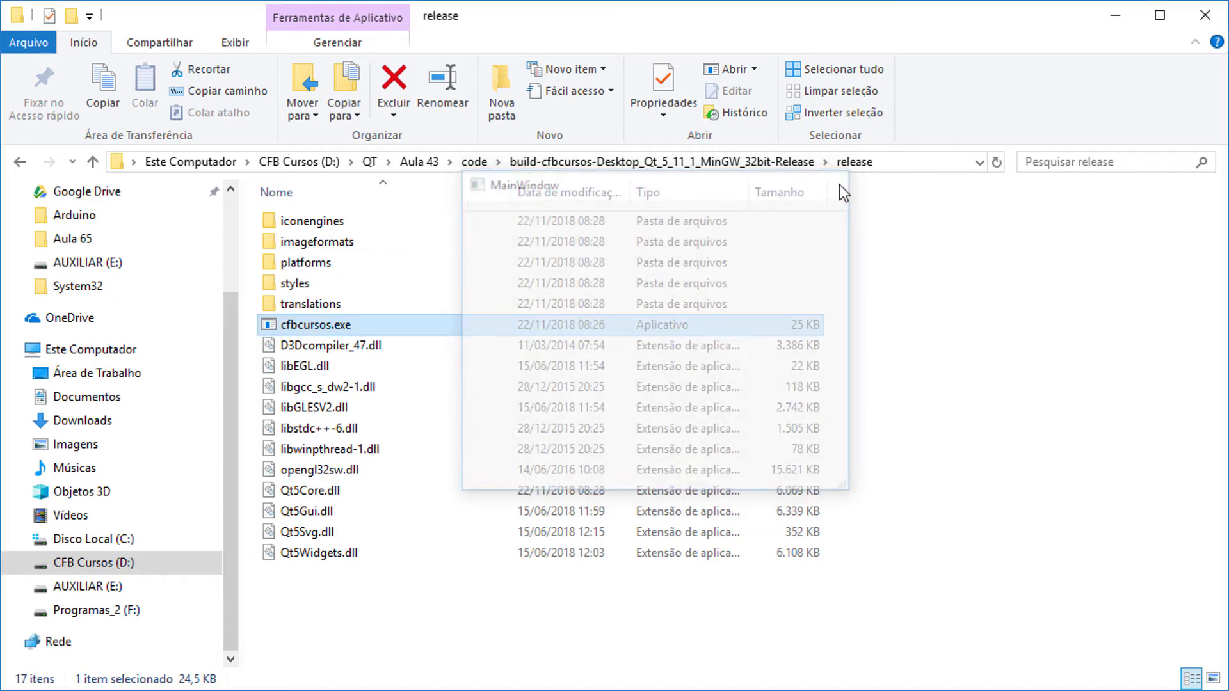
{"action": "left_click", "coordinate": [347, 624]}
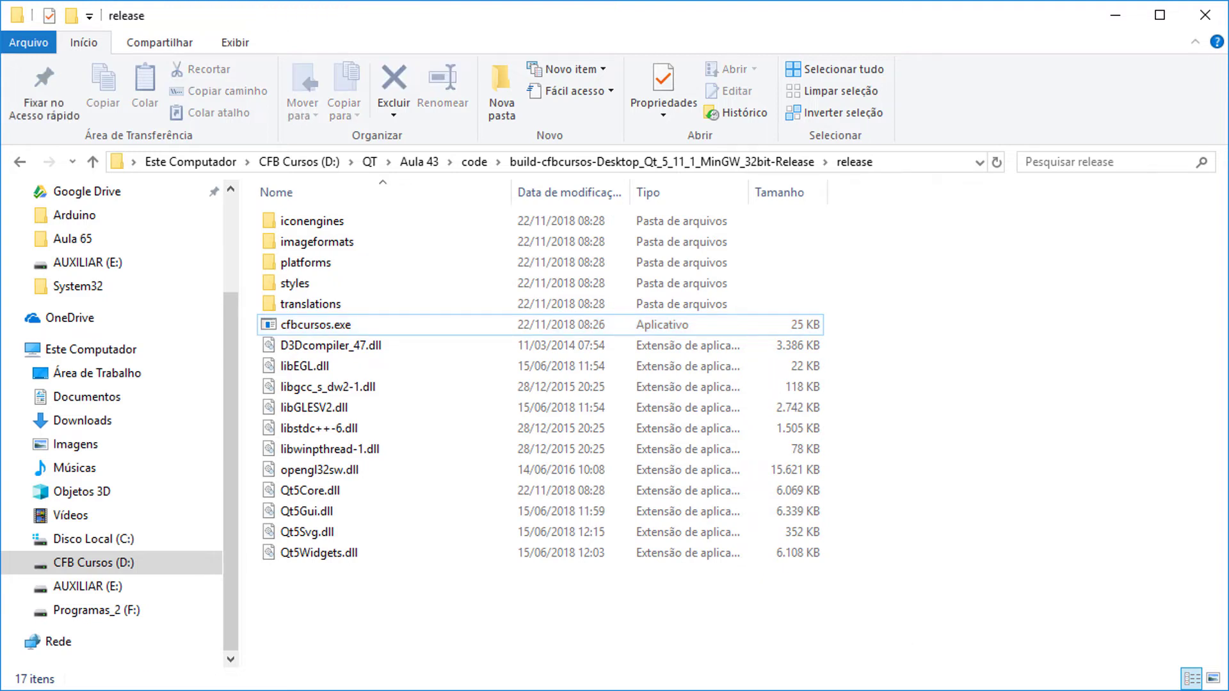
Step: Start Qt Creator 4.7.0 with the recent cfbcursos project and open its mainwindow.ui form for editing
{"action": "left_click", "coordinate": [1082, 690]}
{"action": "mouse_move", "coordinate": [1121, 614]}
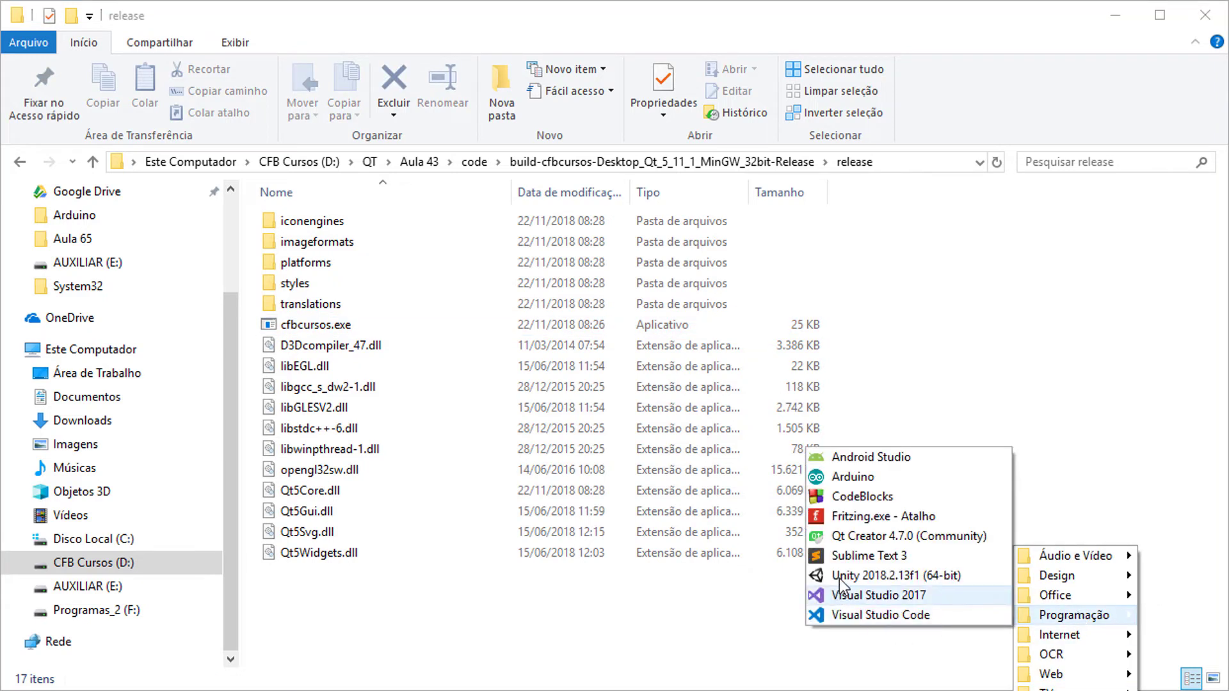
{"action": "left_click", "coordinate": [960, 536]}
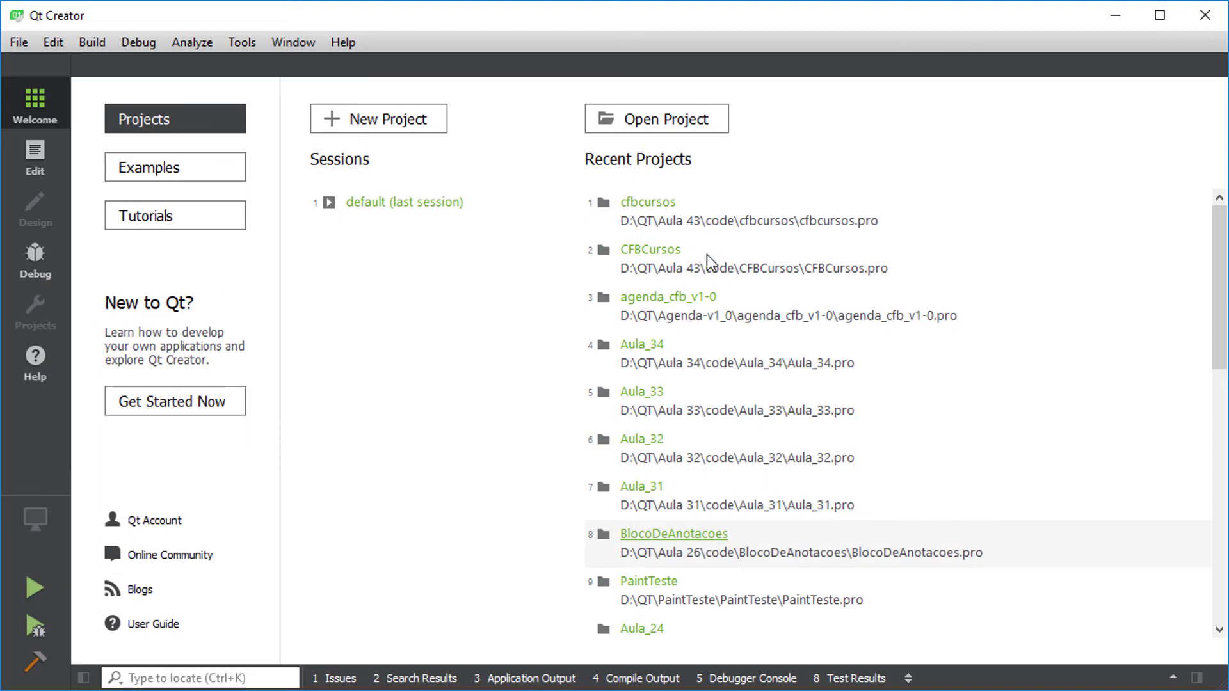
{"action": "left_click", "coordinate": [741, 229]}
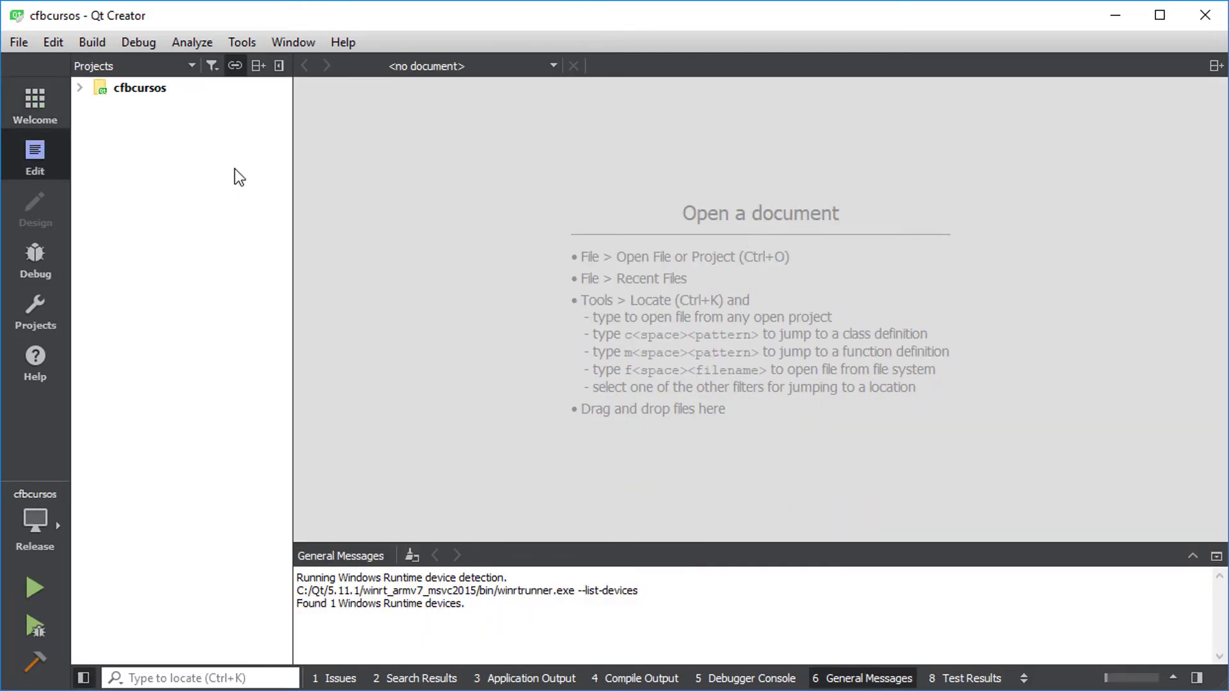
{"action": "left_click", "coordinate": [79, 87]}
{"action": "left_click", "coordinate": [97, 166]}
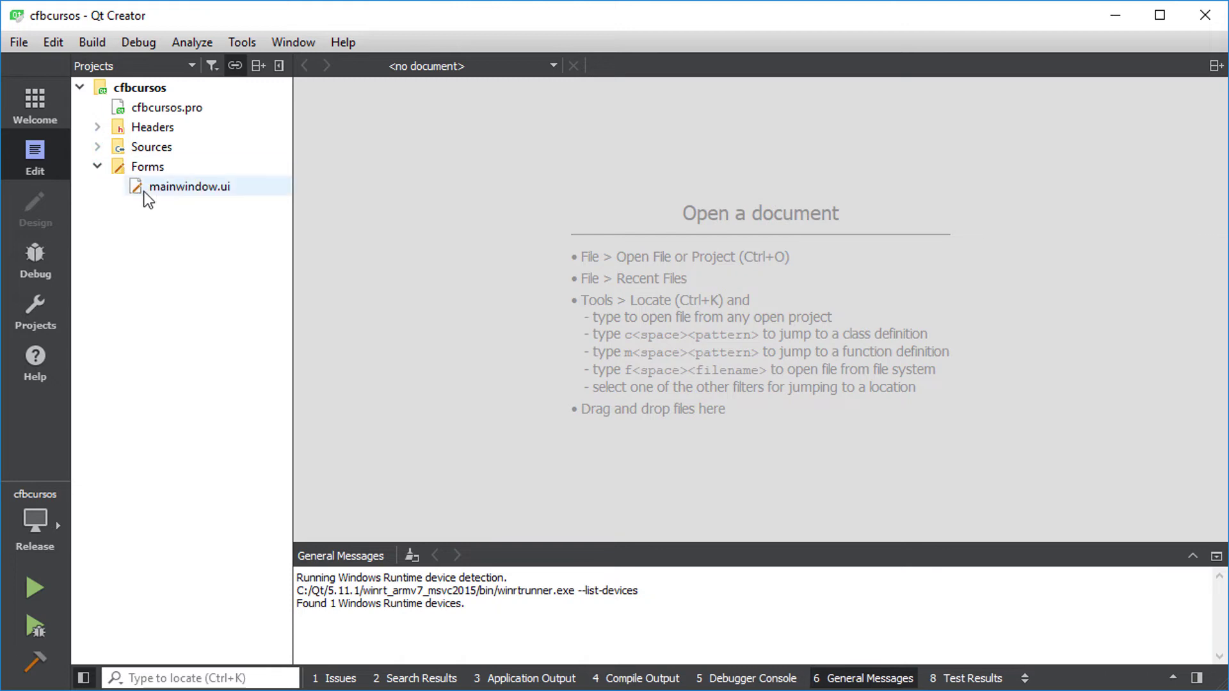
{"action": "double_click", "coordinate": [167, 189]}
Step: Add a label reading "CFB Cursos" to the main window form and enlarge it to about 111 x 16
{"action": "left_click_drag", "start_coordinate": [265, 279], "coordinate": [271, 584]}
{"action": "left_click_drag", "start_coordinate": [116, 507], "coordinate": [404, 251]}
{"action": "double_click", "coordinate": [405, 247]}
{"action": "type", "text": "CFB Cursos"}
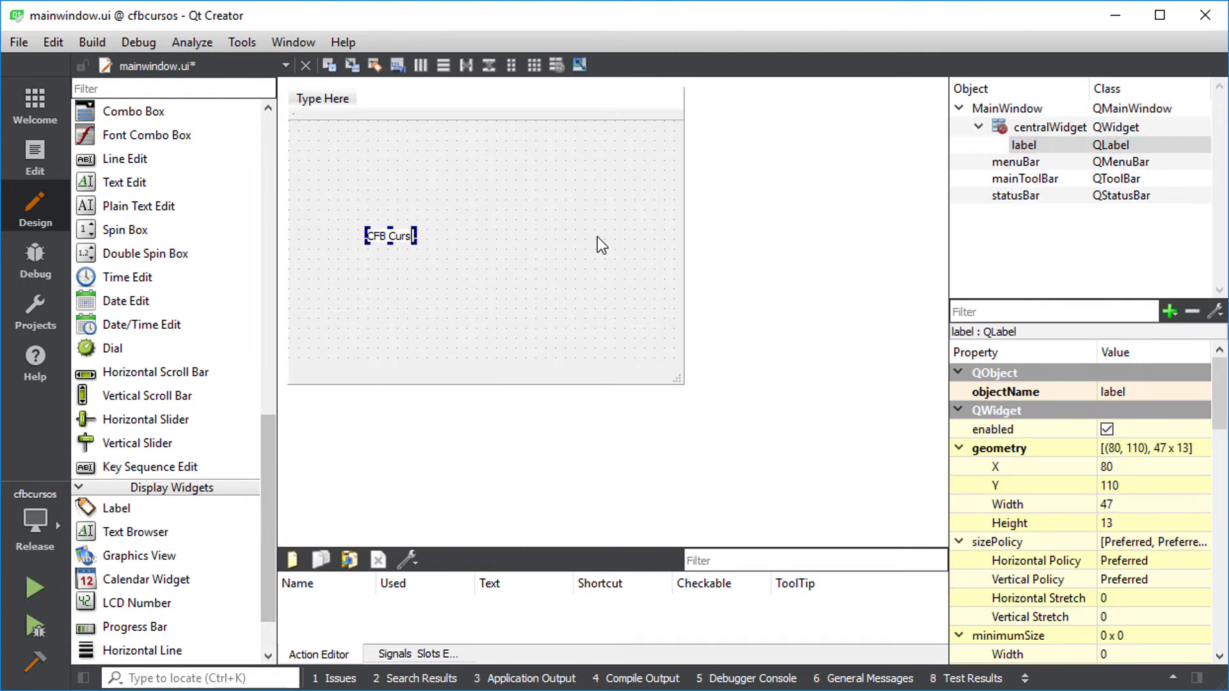
{"action": "left_click", "coordinate": [443, 264]}
{"action": "left_click", "coordinate": [413, 240]}
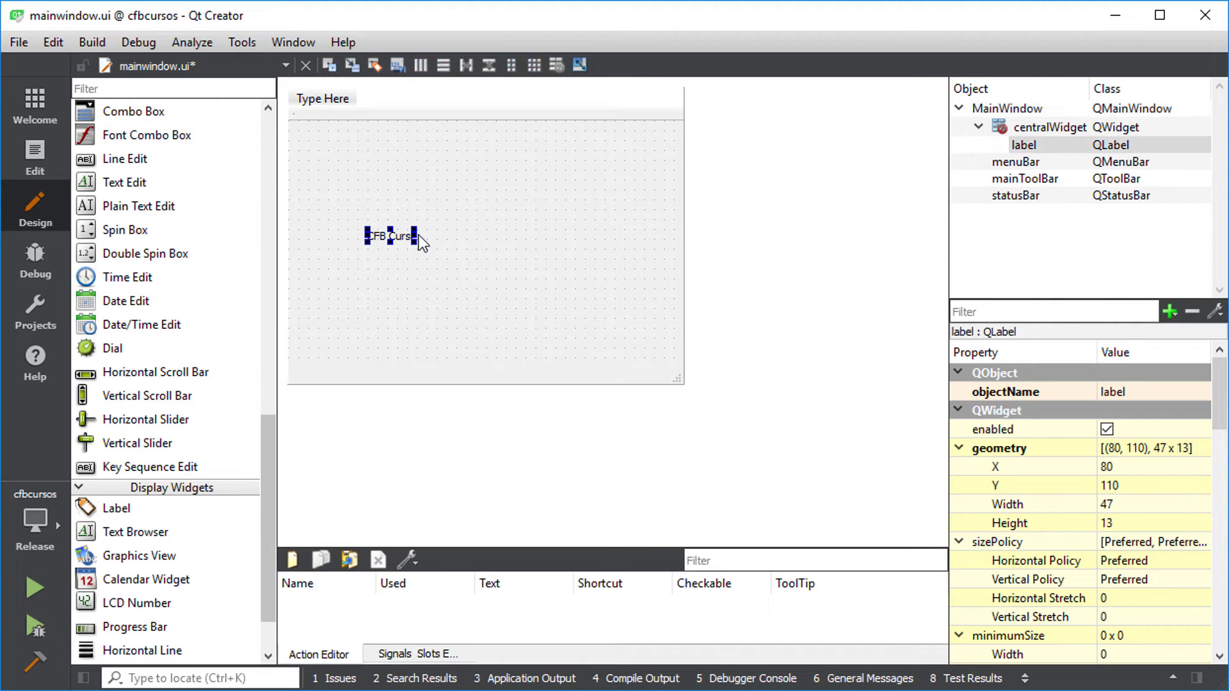
{"action": "left_click_drag", "start_coordinate": [422, 234], "coordinate": [479, 237]}
Step: Save all project files, run cfbcursos in the Release configuration, and close the launched application
{"action": "left_click", "coordinate": [18, 42]}
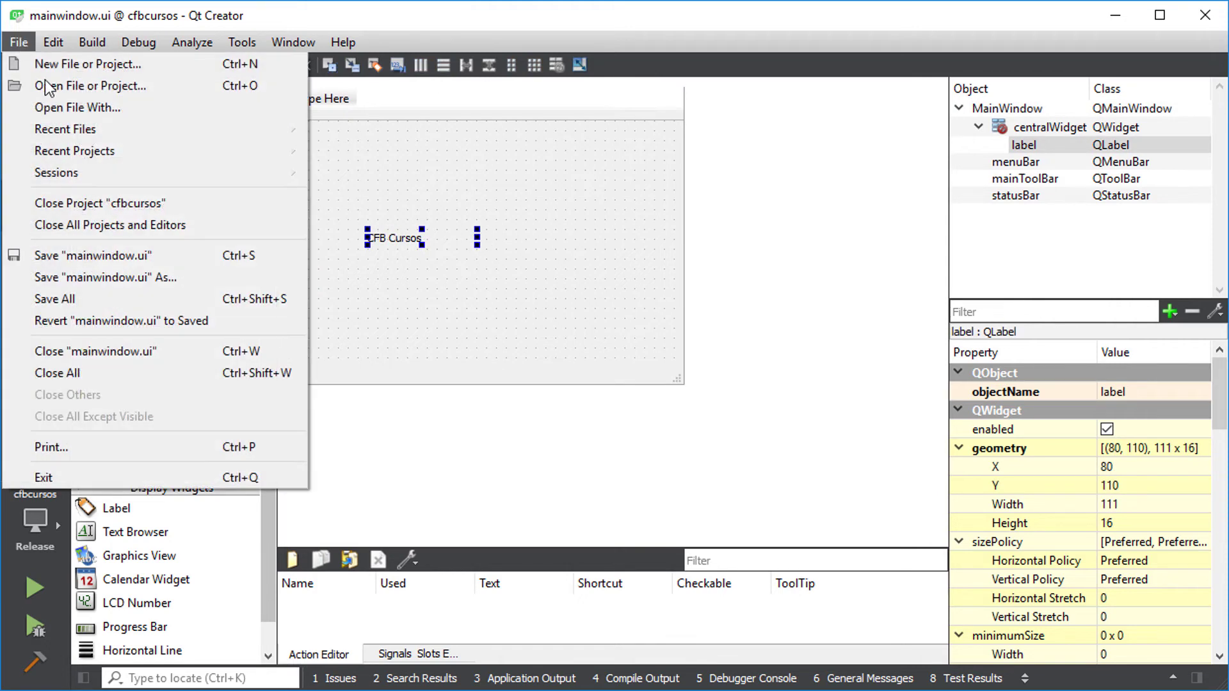
{"action": "left_click", "coordinate": [97, 300]}
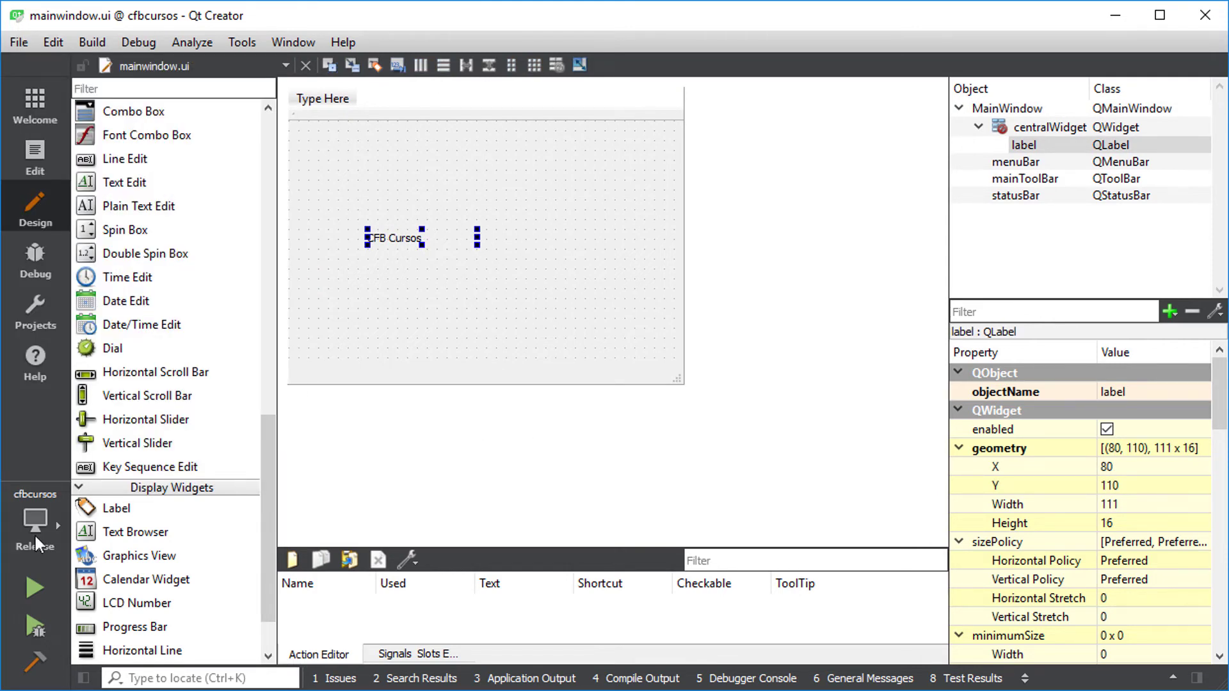
{"action": "left_click", "coordinate": [38, 589]}
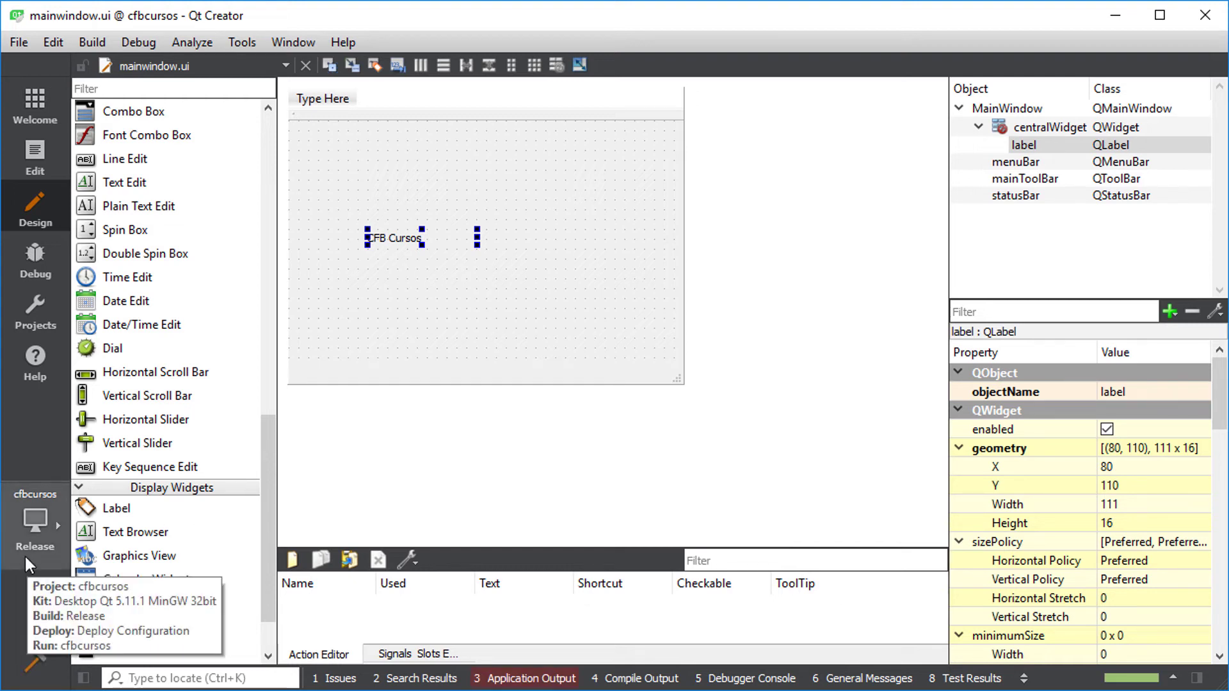
{"action": "left_click", "coordinate": [831, 182]}
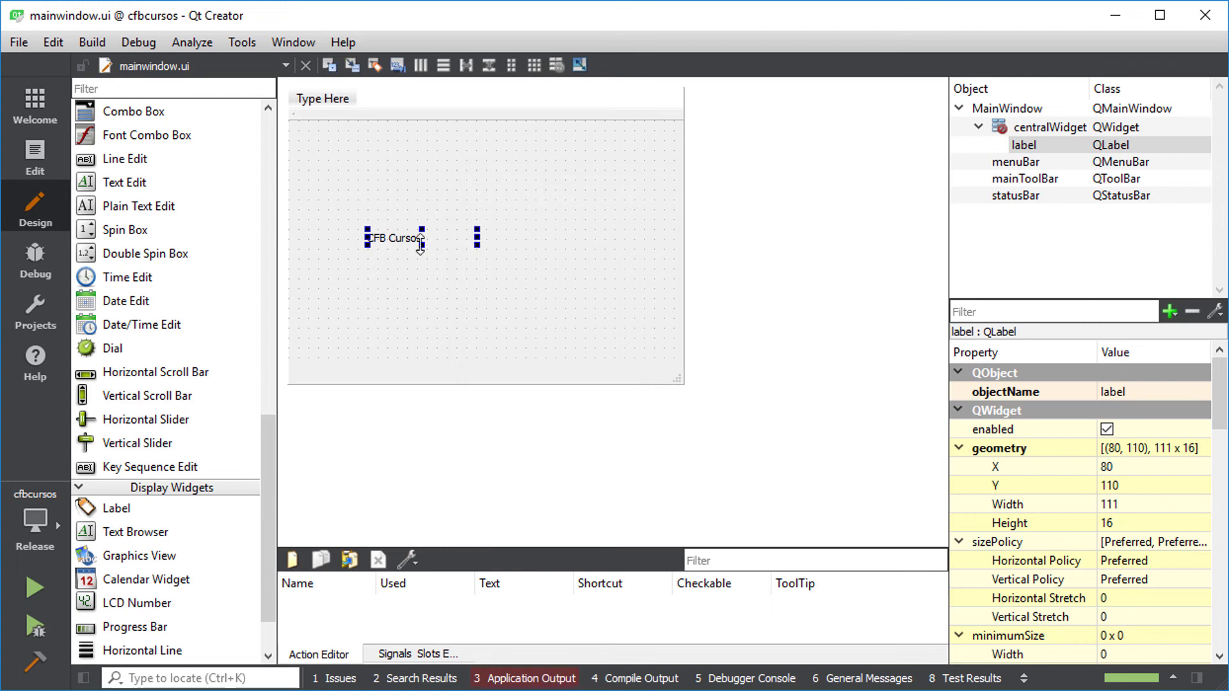
Step: Close Qt Creator, then launch the rebuilt cfbcursos.exe from the release folder and close its window
{"action": "left_click", "coordinate": [1206, 15]}
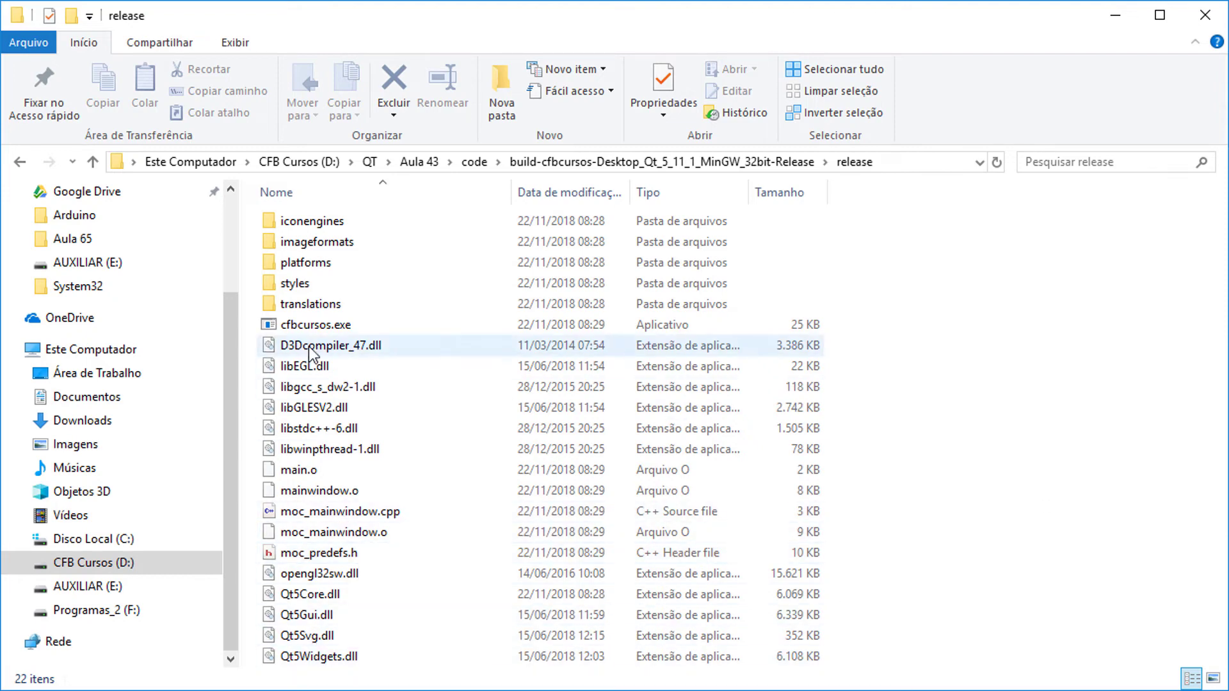
{"action": "double_click", "coordinate": [296, 326]}
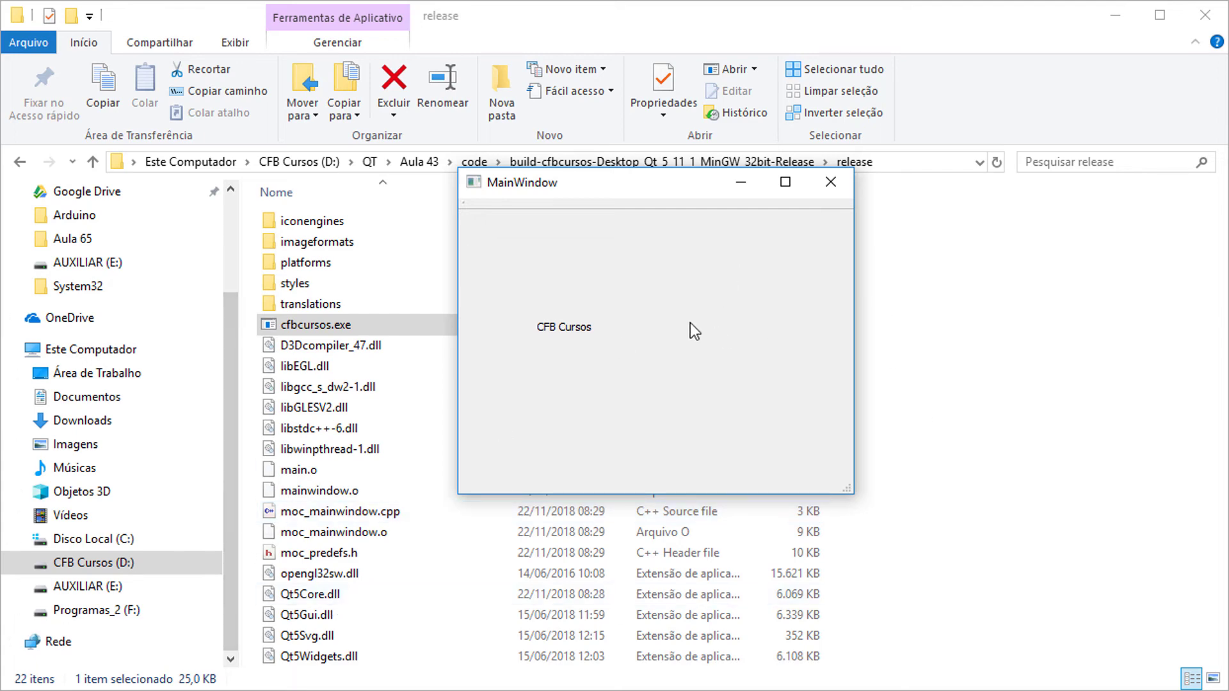
{"action": "left_click", "coordinate": [832, 183]}
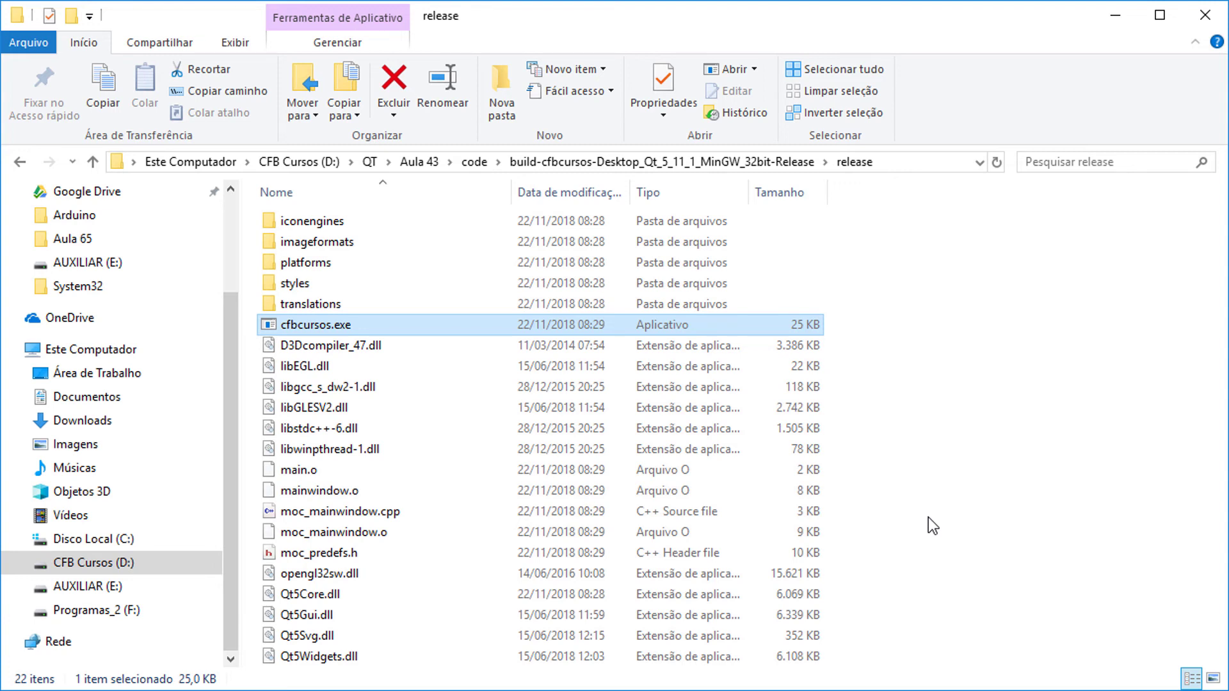
Step: Copy the entire contents of the release folder into a new folder named teste on drive C:
{"action": "left_click", "coordinate": [928, 517]}
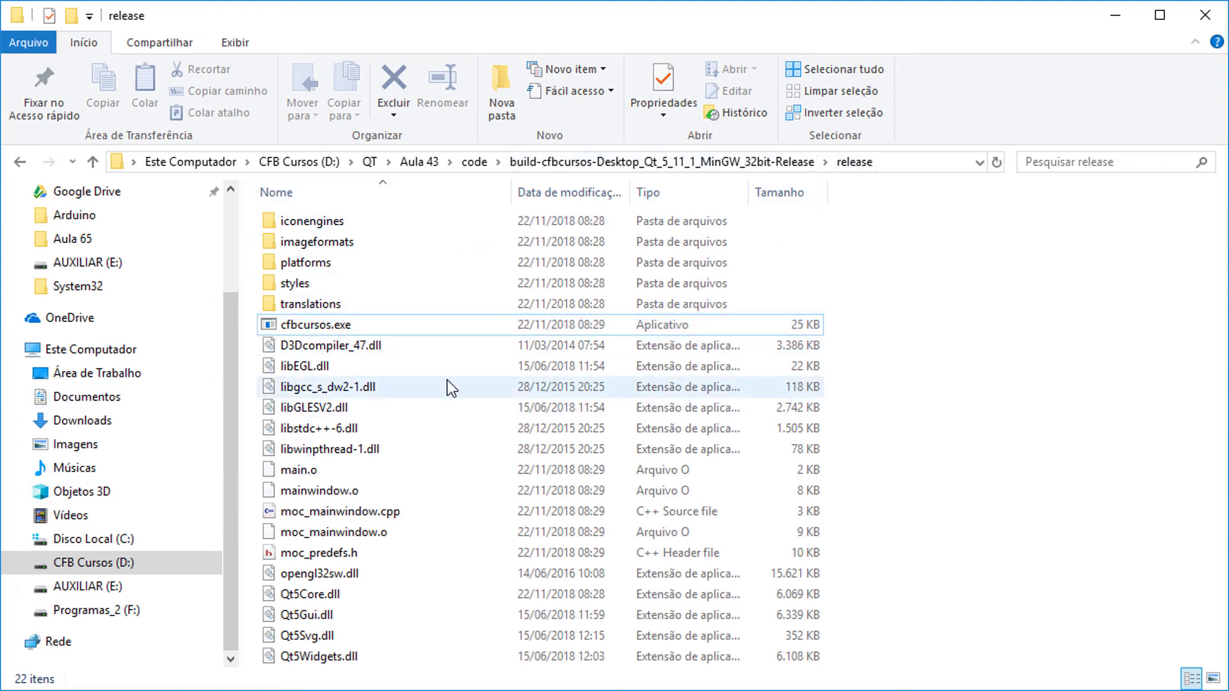
{"action": "key", "text": "ctrl+a"}
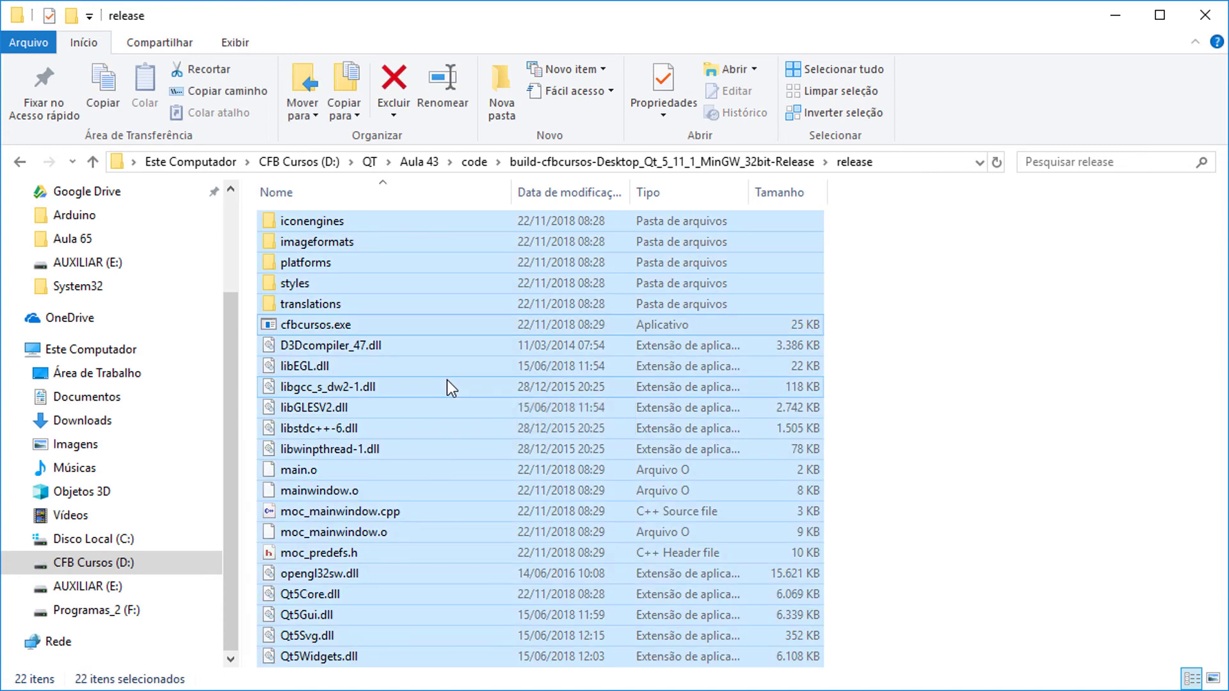
{"action": "left_click", "coordinate": [145, 540]}
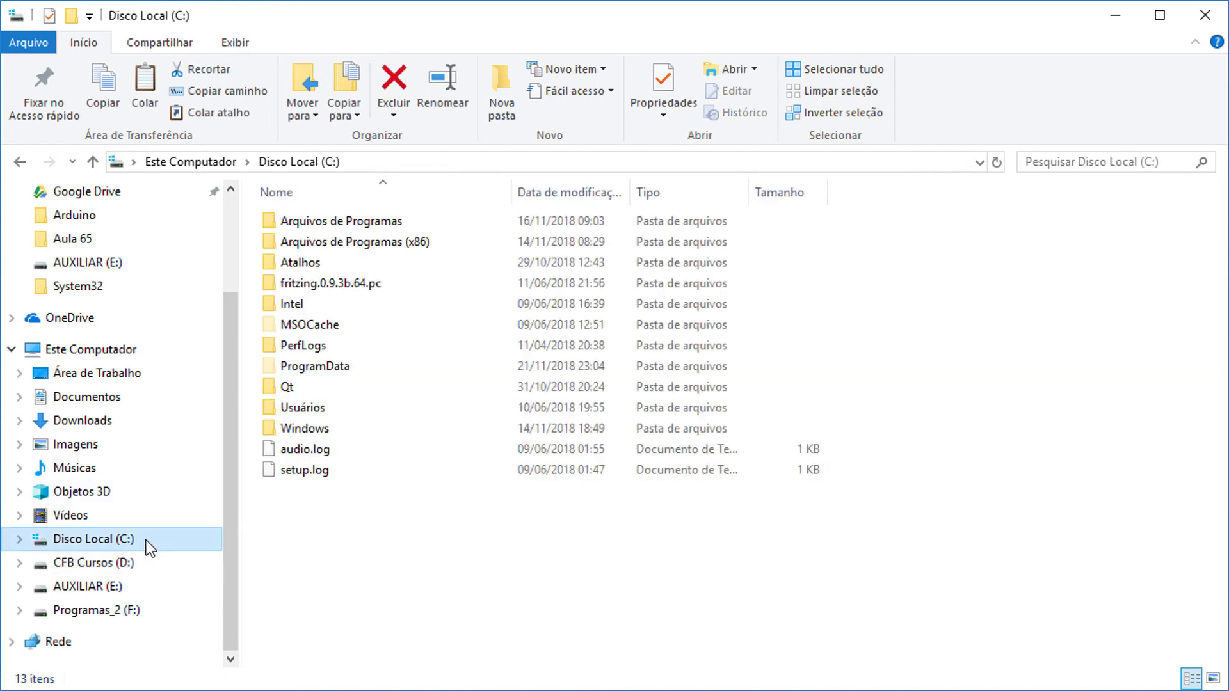
{"action": "right_click", "coordinate": [391, 540]}
{"action": "mouse_move", "coordinate": [507, 494]}
{"action": "left_click", "coordinate": [698, 494]}
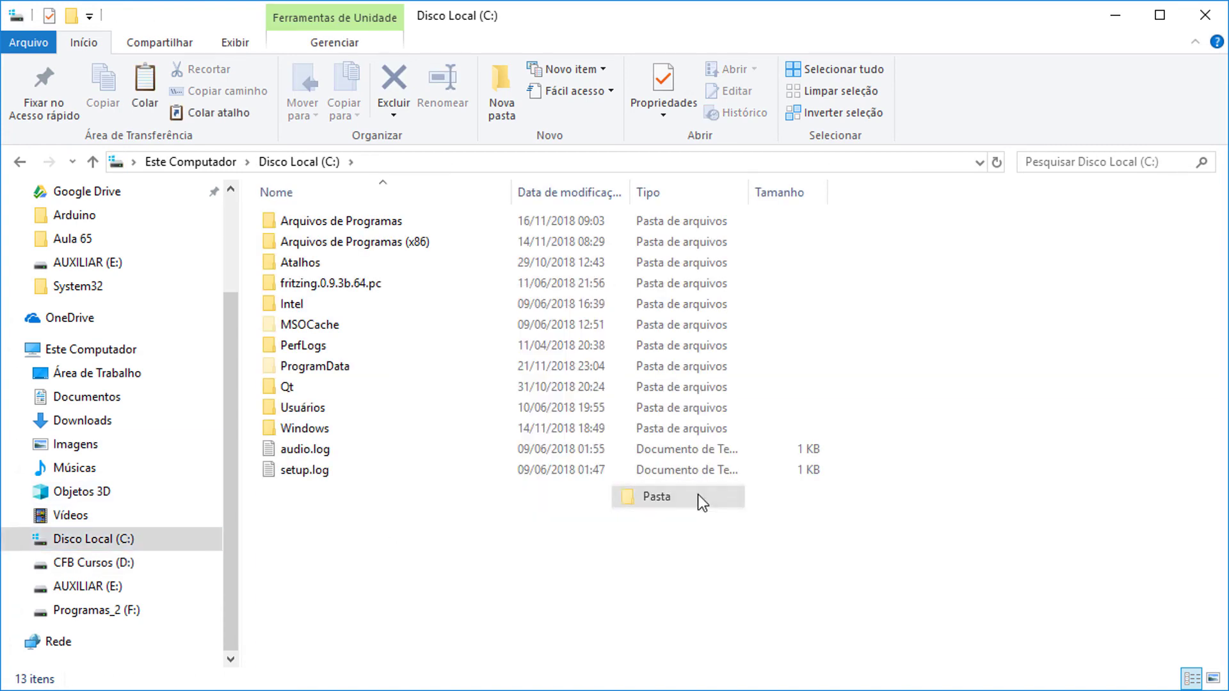
{"action": "type", "text": "teste"}
{"action": "key", "text": "Return"}
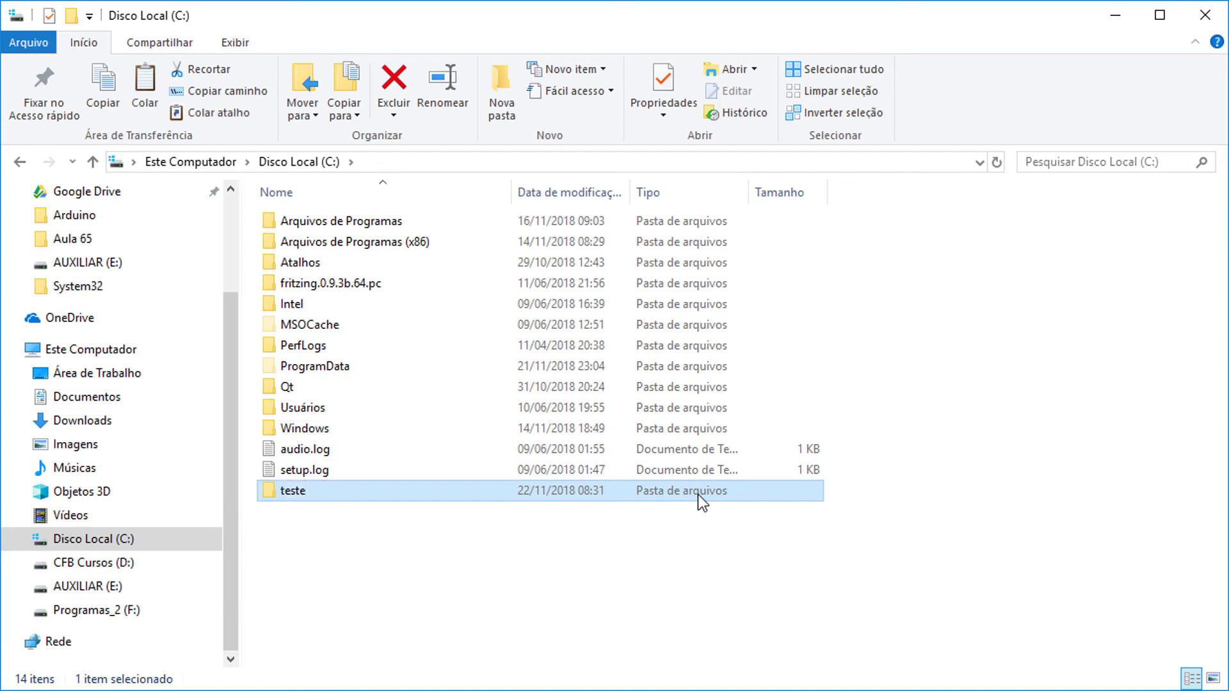
{"action": "key", "text": "Return"}
{"action": "key", "text": "ctrl+v"}
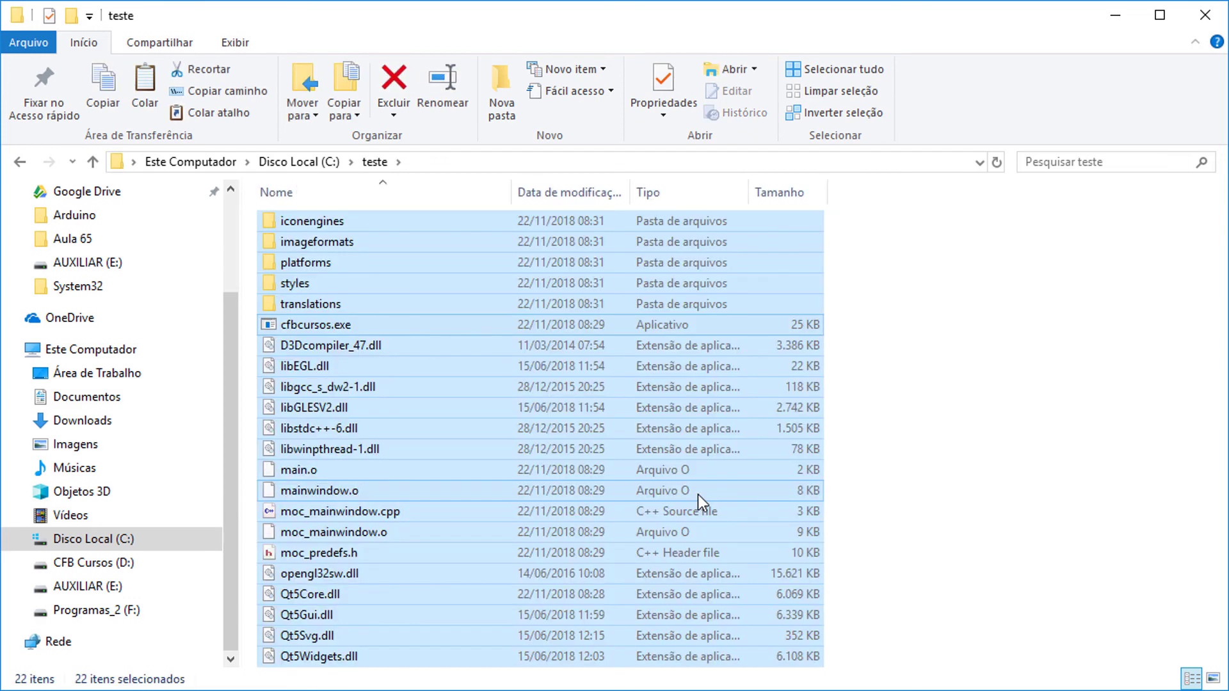
Step: Launch cfbcursos.exe from the teste folder and close its window
{"action": "left_click", "coordinate": [858, 390]}
{"action": "double_click", "coordinate": [304, 326]}
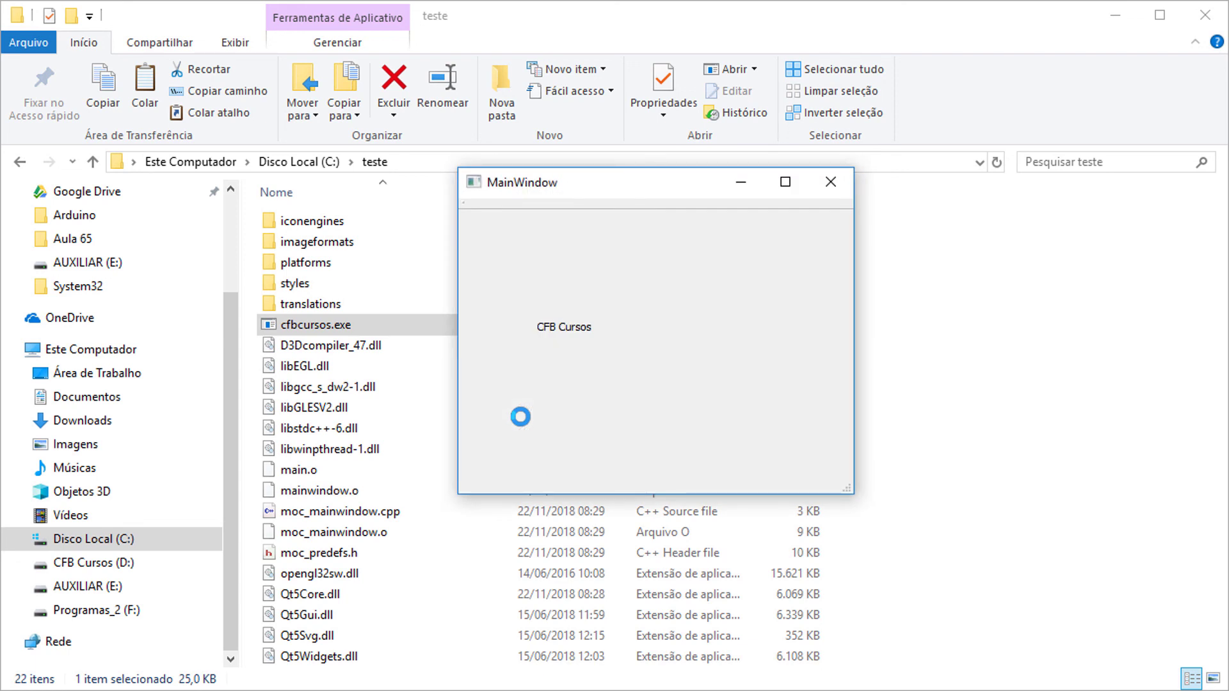
{"action": "left_click", "coordinate": [828, 192]}
Step: Permanently delete the teste folder from drive C:
{"action": "left_click", "coordinate": [299, 161]}
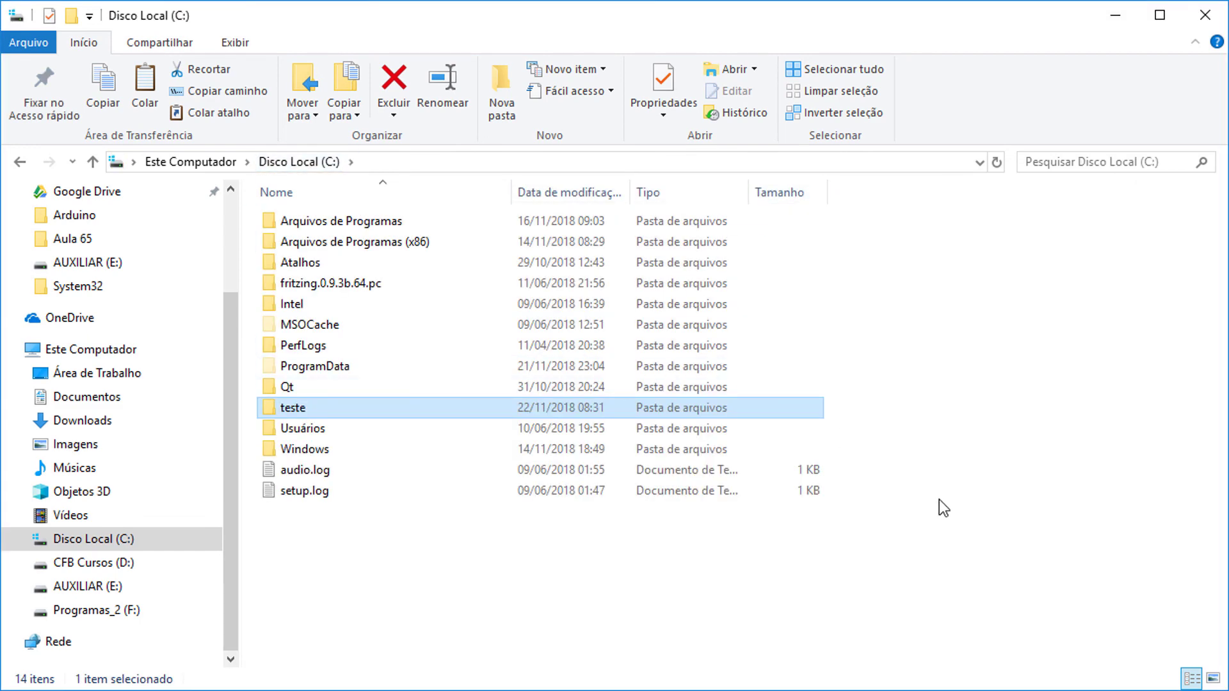
{"action": "key", "text": "shift+Delete"}
{"action": "key", "text": "Return"}
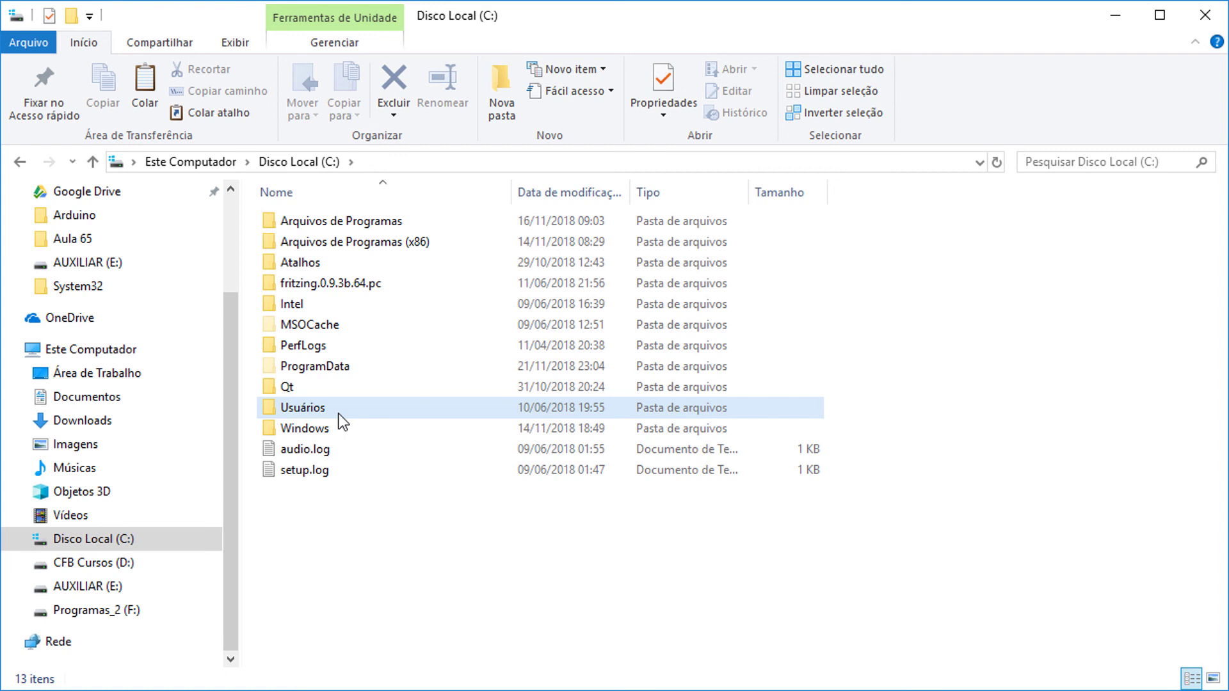
{"action": "mouse_move", "coordinate": [339, 403]}
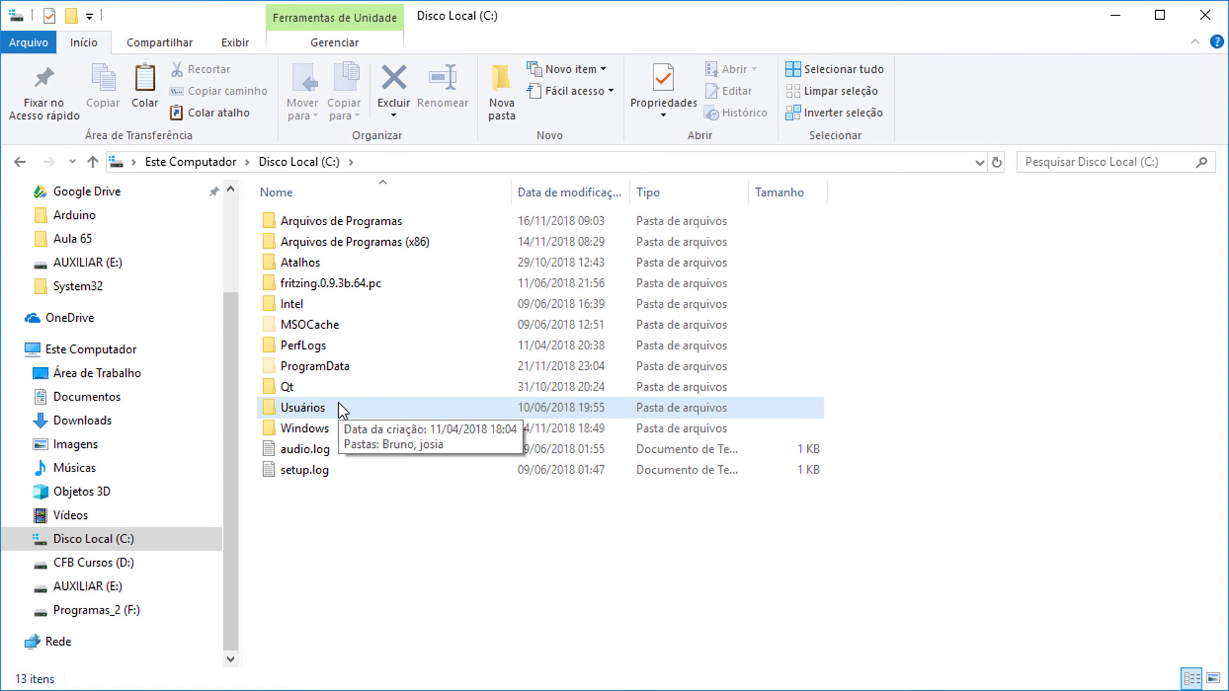